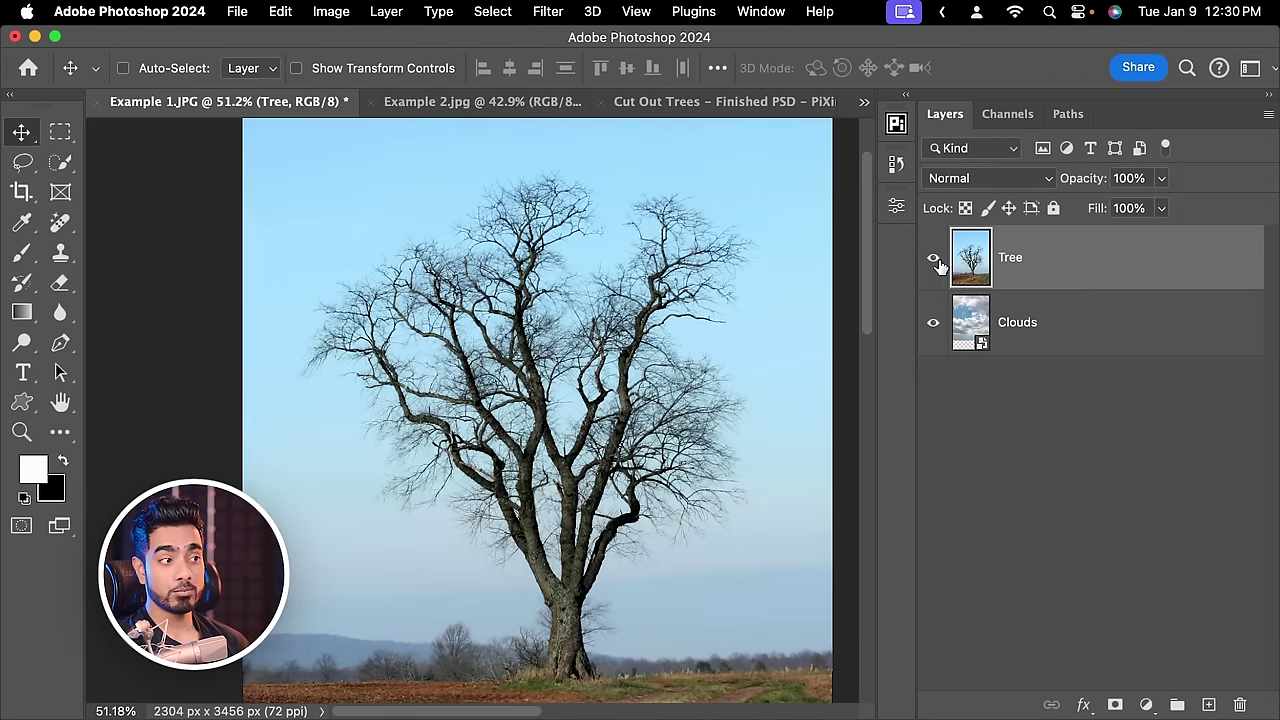
Step: Check the clouds beneath the Tree layer, then set its Blend If channel to Blue
left_click(933, 268)
left_click(931, 280)
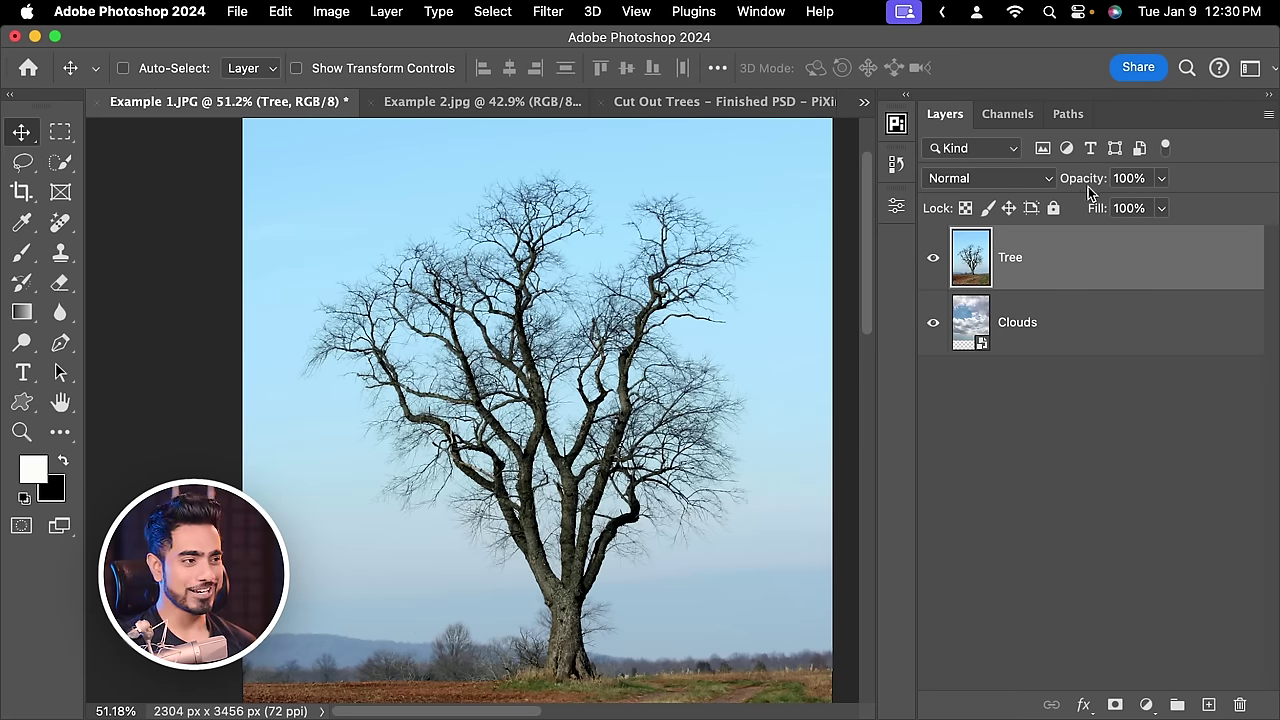
double_click(1106, 262)
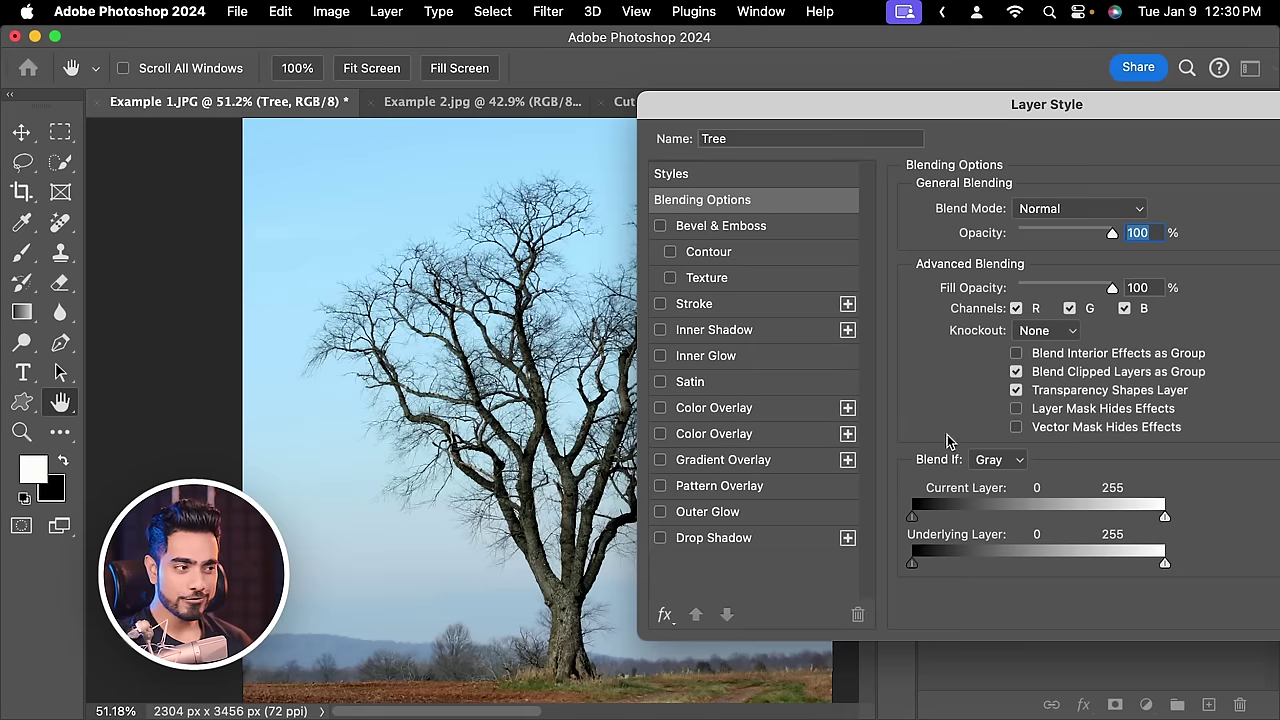
left_click(990, 460)
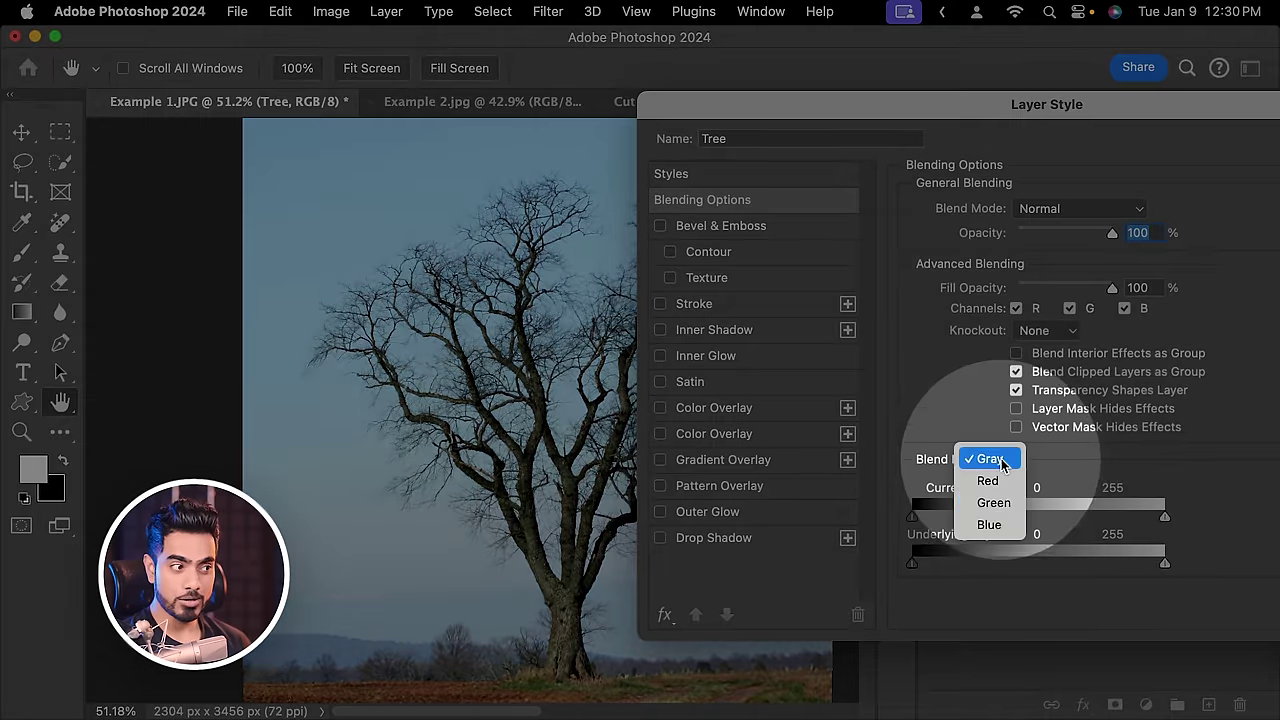
left_click(990, 524)
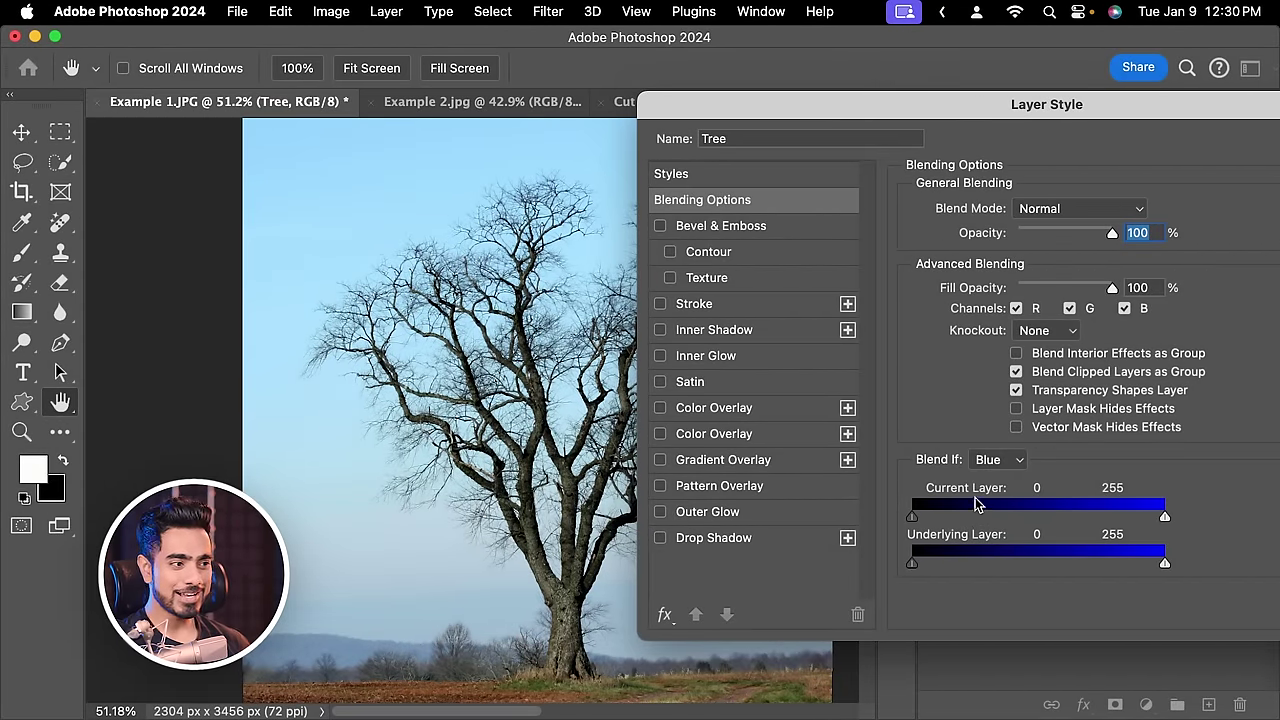
Step: Split the Current Layer white slider to 169/253 so clouds show through the branches, and confirm
left_click_drag(1160, 524, 1107, 527)
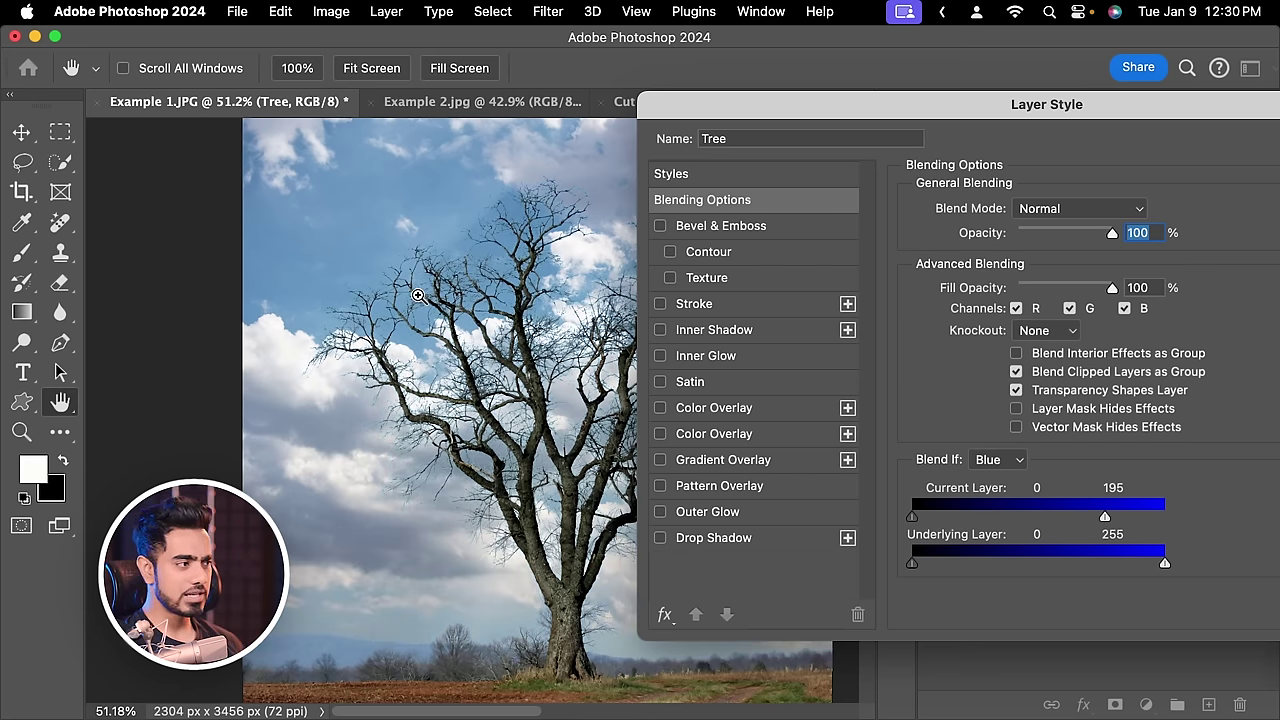
left_click(418, 295, "super")
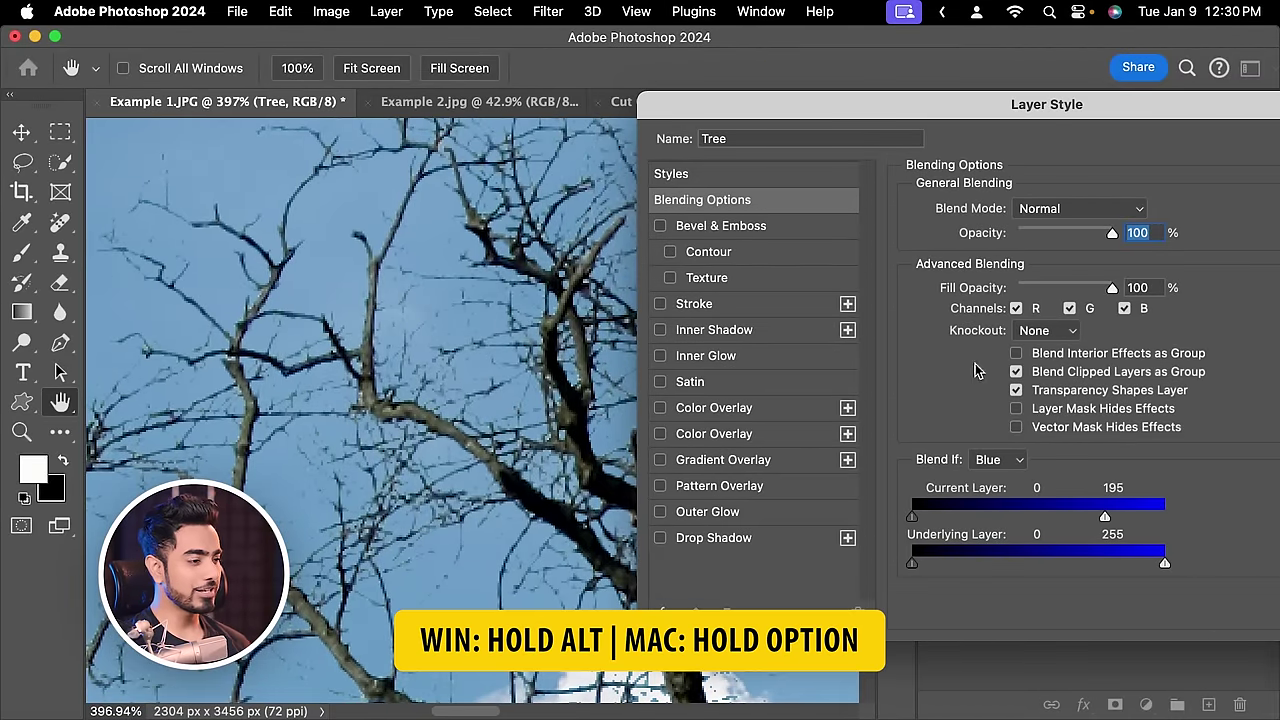
mouse_move(1106, 518)
left_mouse_down()
mouse_move(1145, 520)
mouse_move(1081, 523)
left_mouse_up()
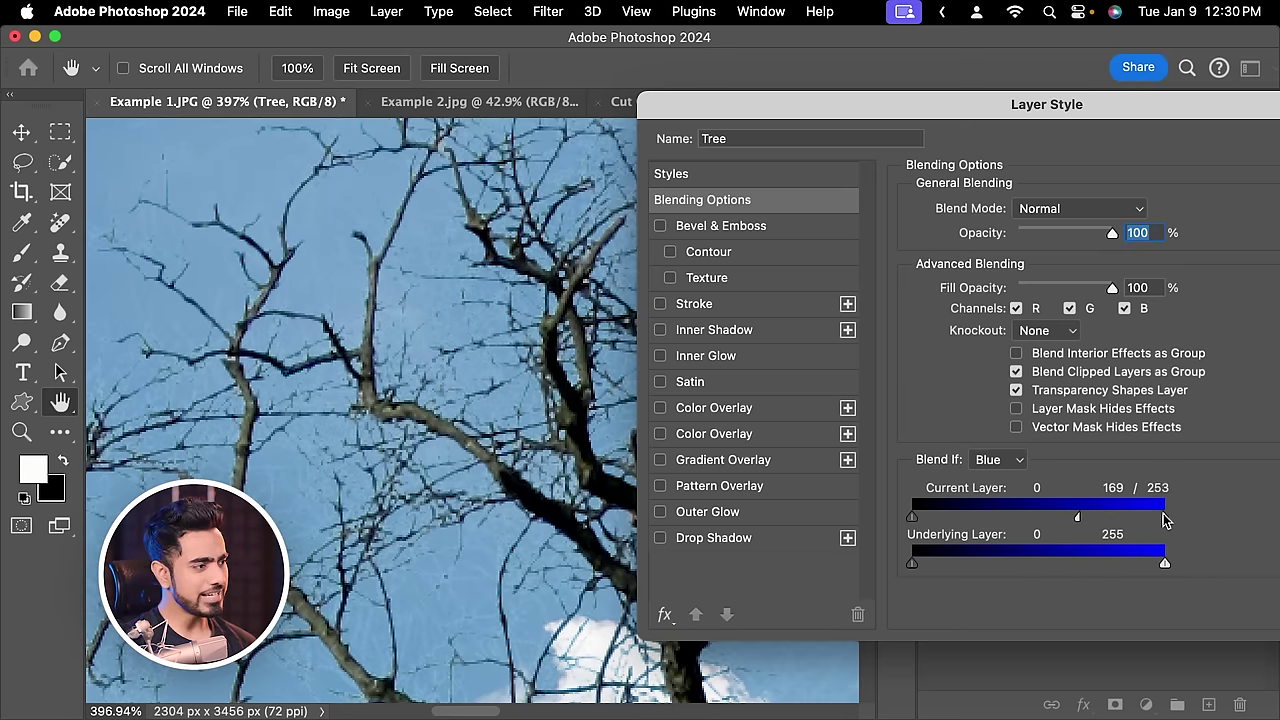
left_click_drag(1075, 114, 758, 144)
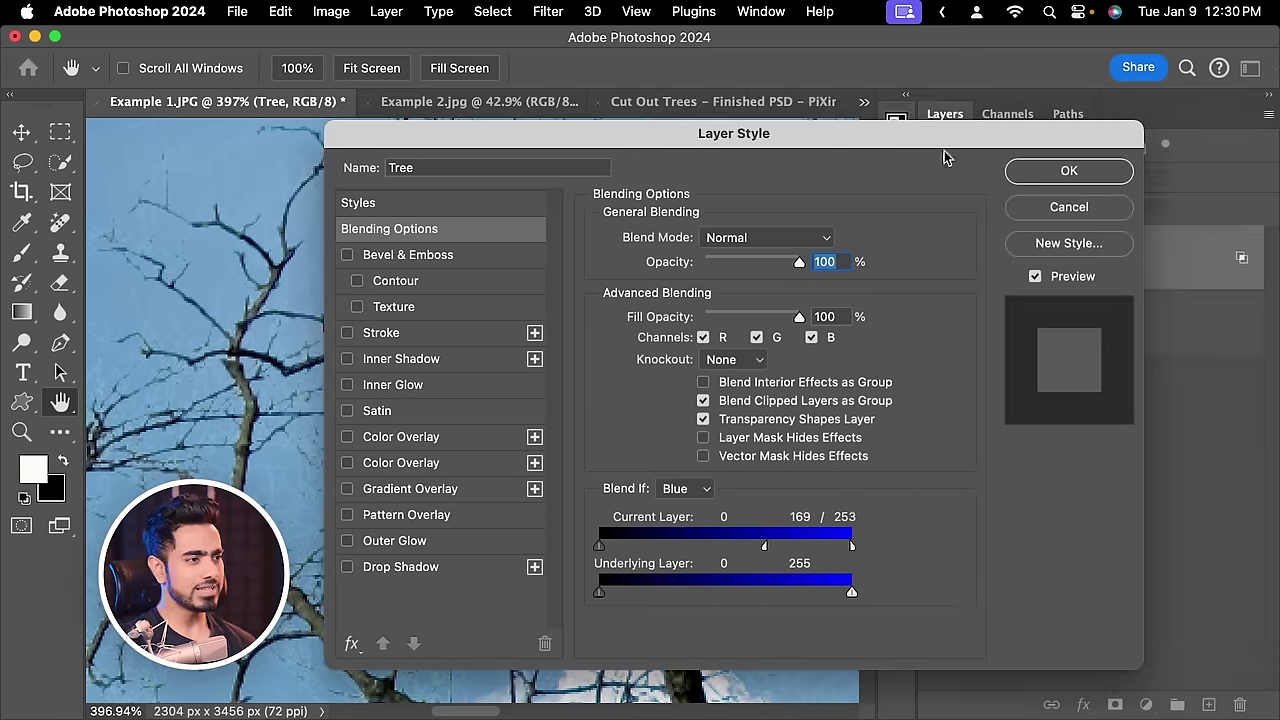
left_click(1090, 170)
scroll(509, 308, "down", 5)
Step: Fit the image on screen and use Select > Sky to select the tree photo's sky
scroll(509, 308, "right", 5)
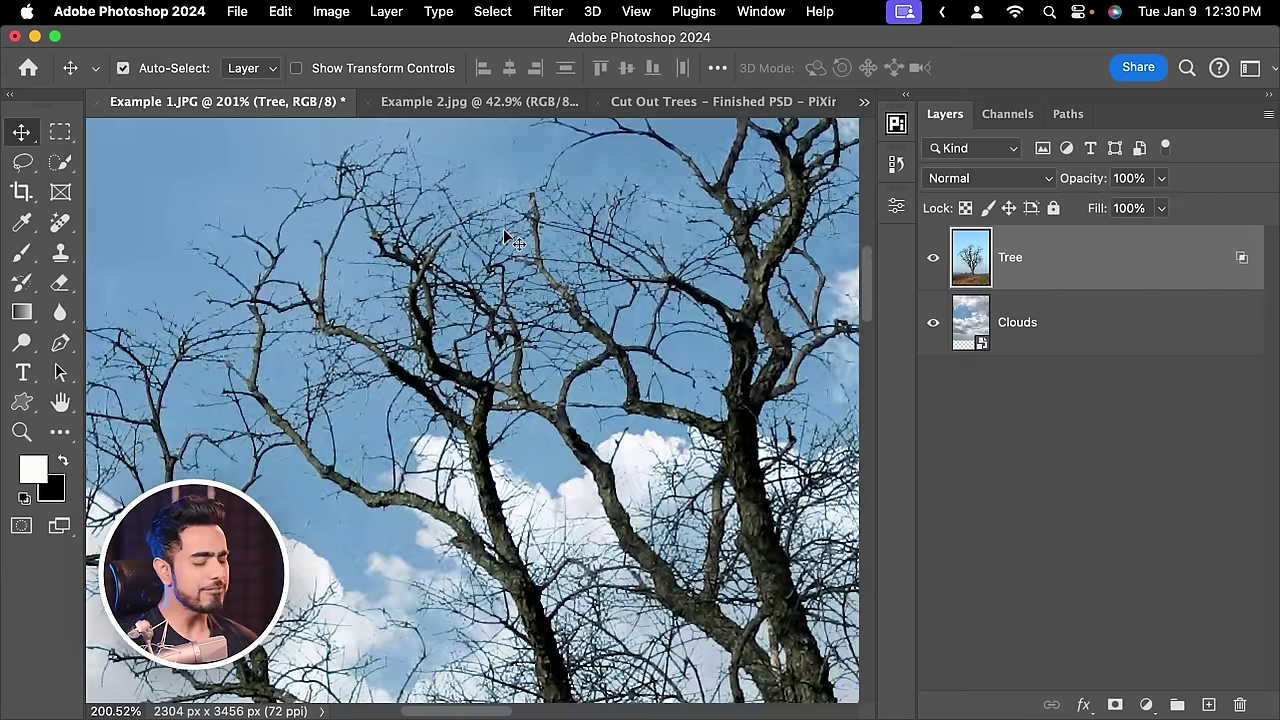
key("super+0")
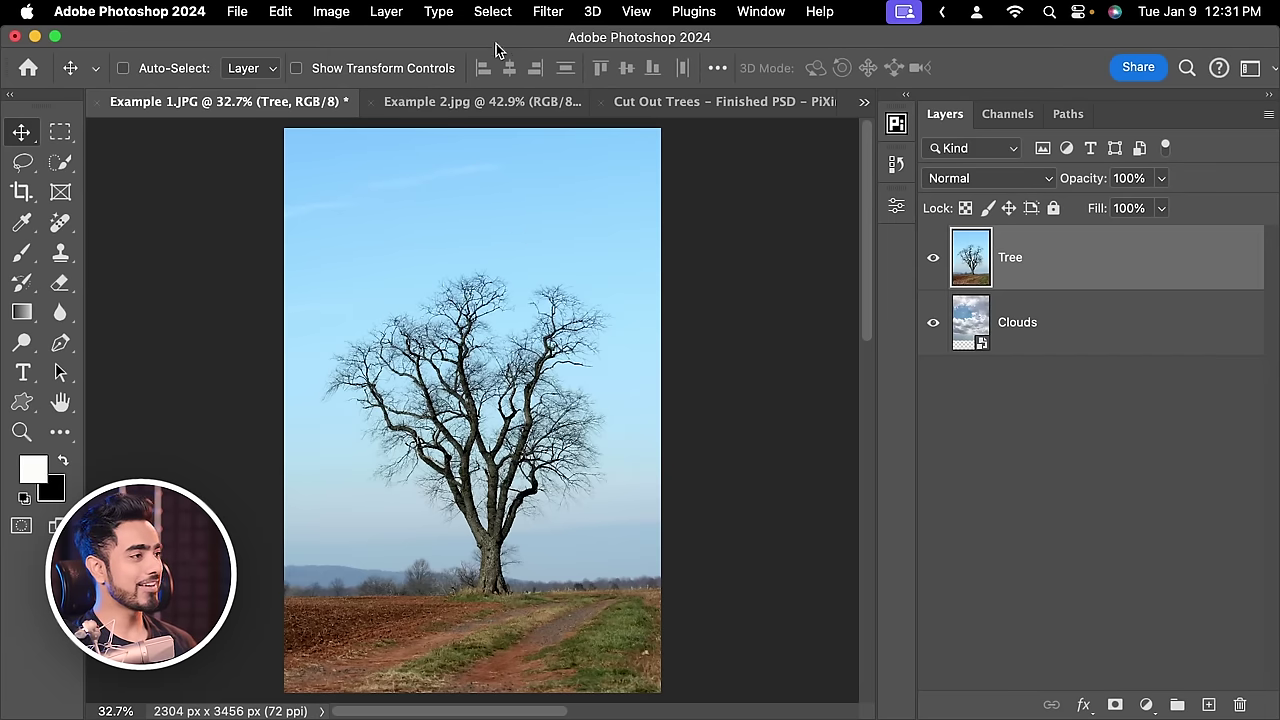
left_click(503, 13)
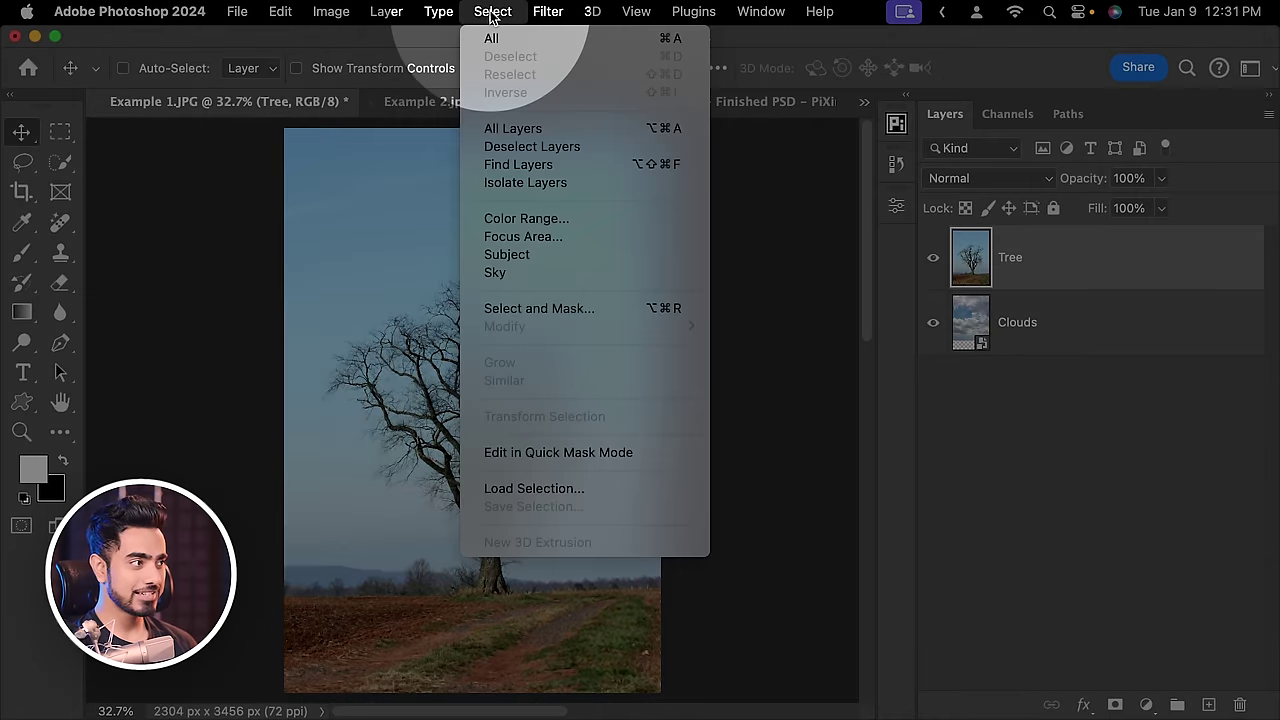
left_click(508, 275)
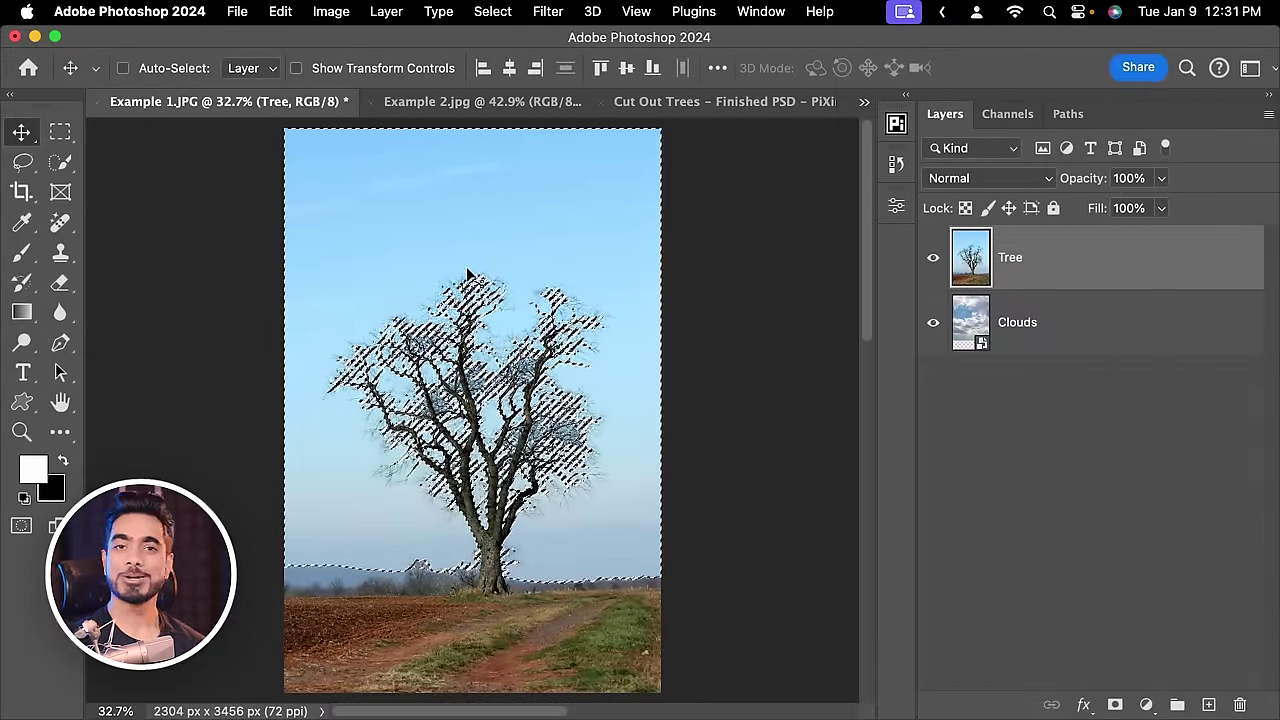
Step: Mask out the selected sky, then zoom and pan around to inspect the masked branches
left_click(1115, 706, "alt")
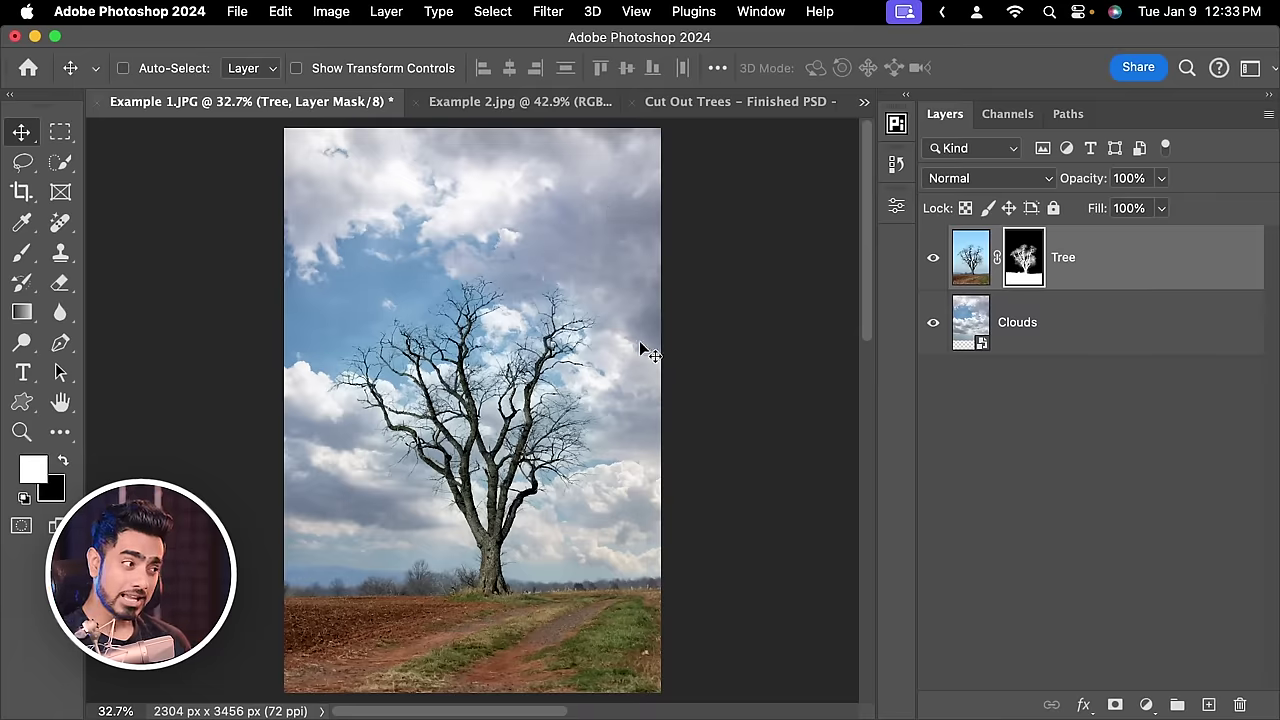
key("super")
left_click_drag(472, 353, 537, 303)
left_click_drag(619, 292, 668, 320)
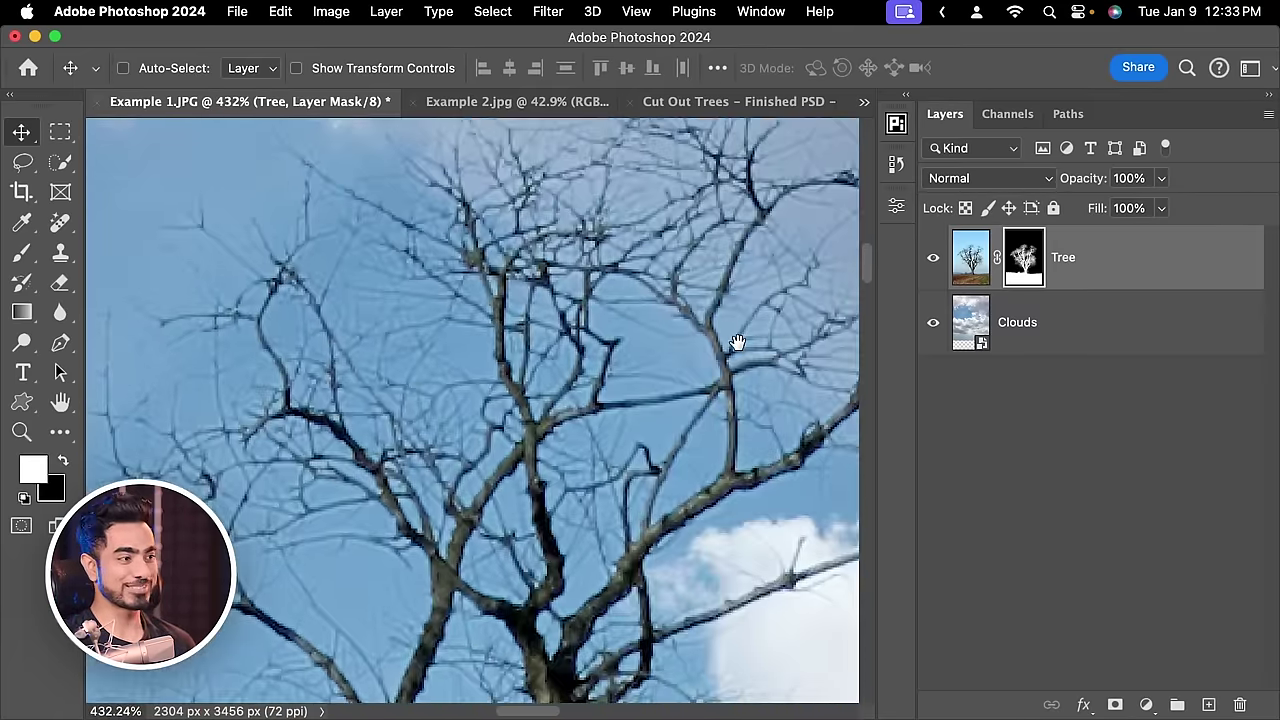
left_click_drag(737, 342, 649, 369)
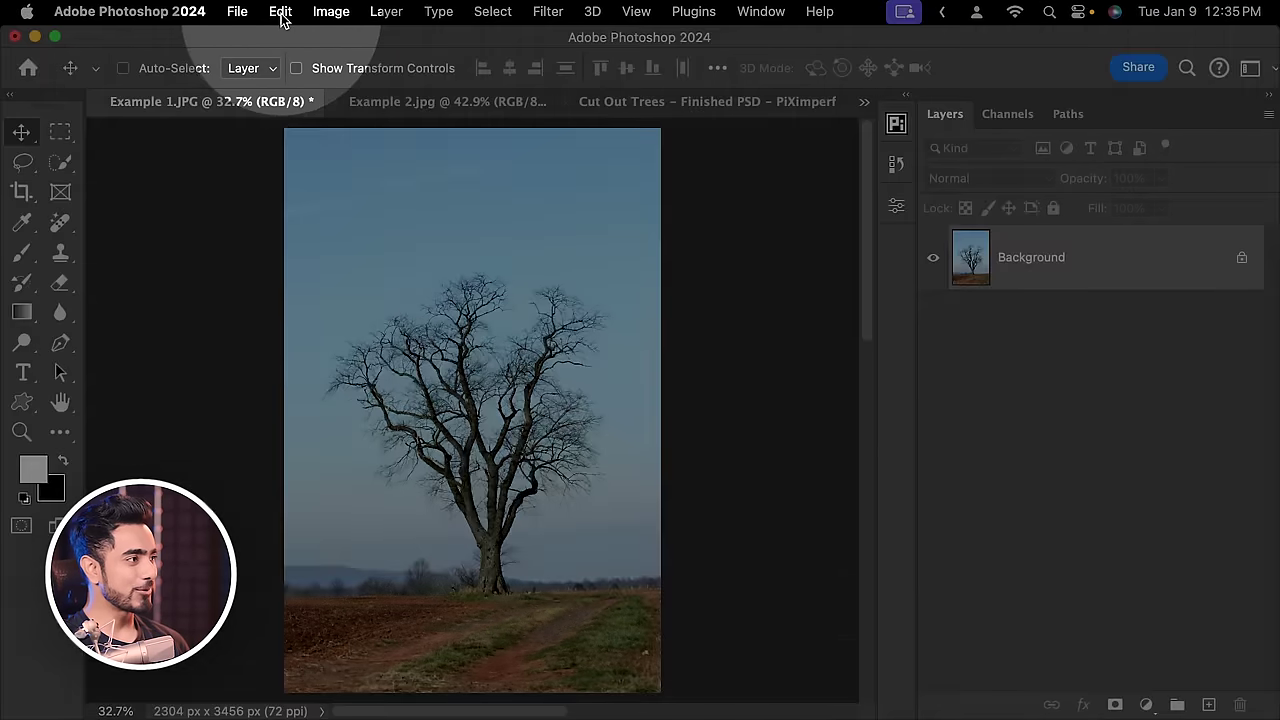
Step: Start Edit > Sky Replacement on the tree photo
left_click(281, 12)
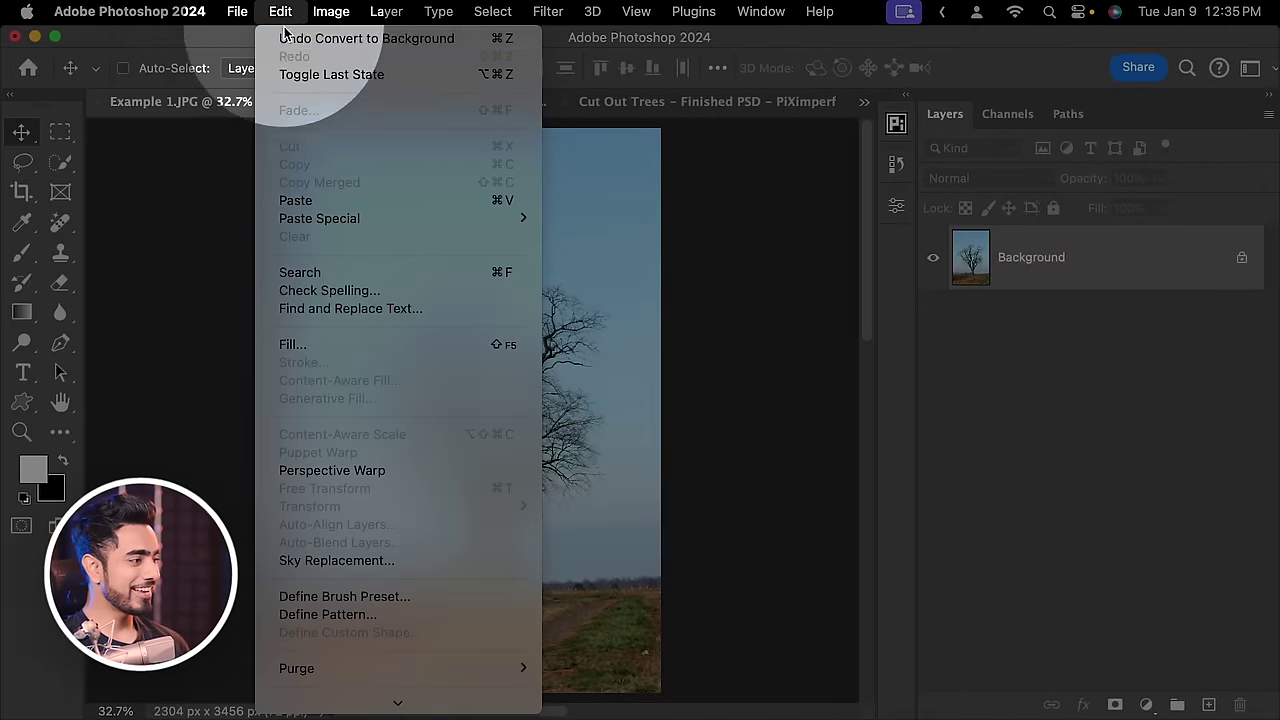
left_click(325, 560)
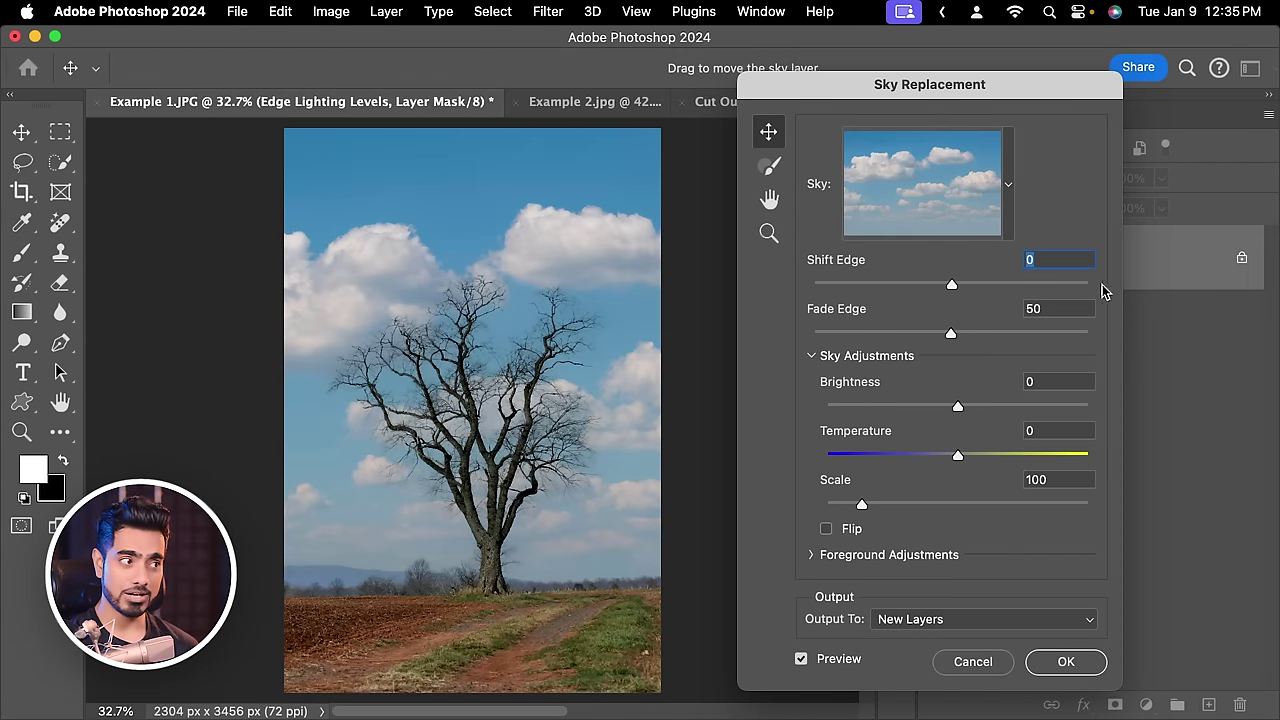
Step: Import the fluffy cumulus clouds image as a custom sky and apply it behind the tree
left_click(1002, 213)
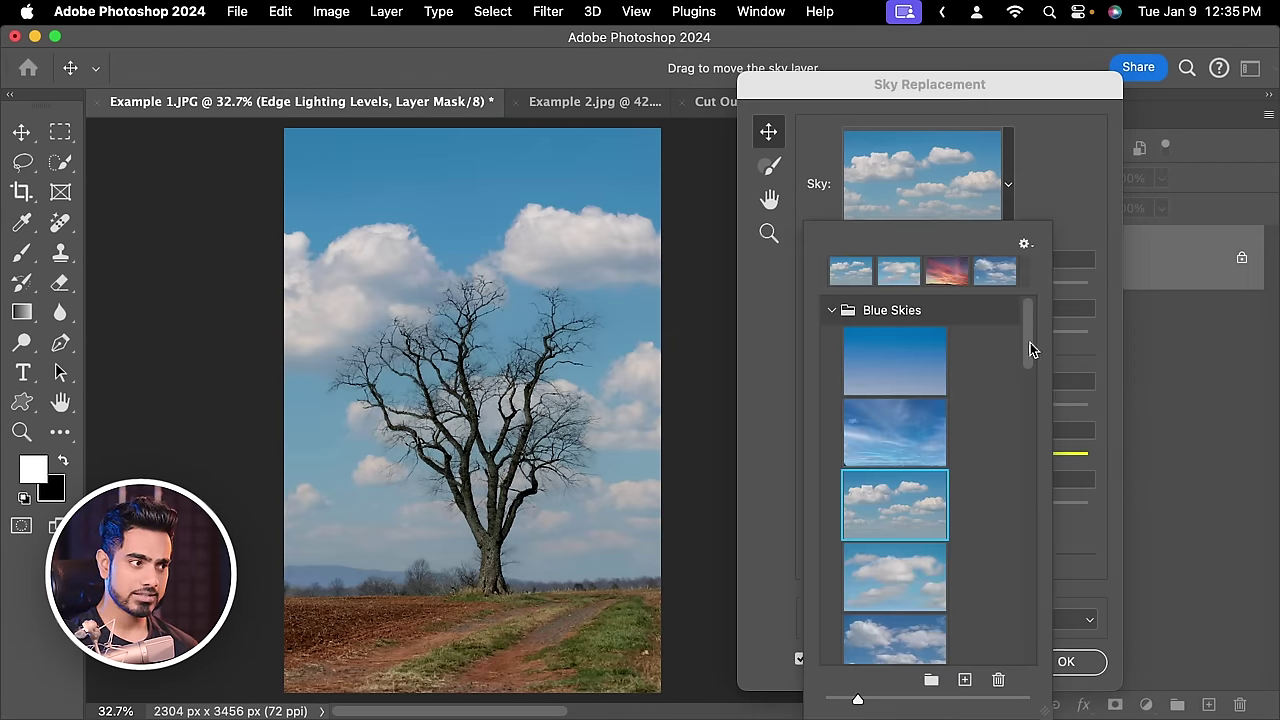
scroll(1023, 371, "down", 3)
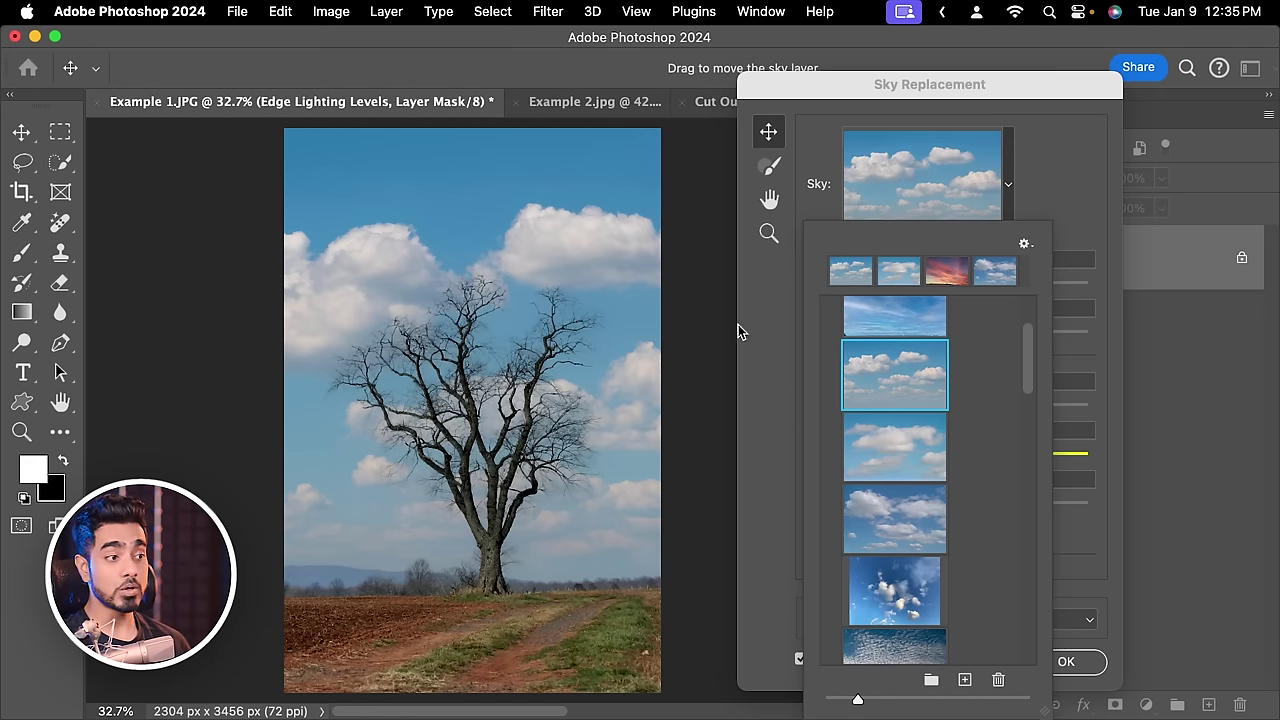
left_click(964, 680)
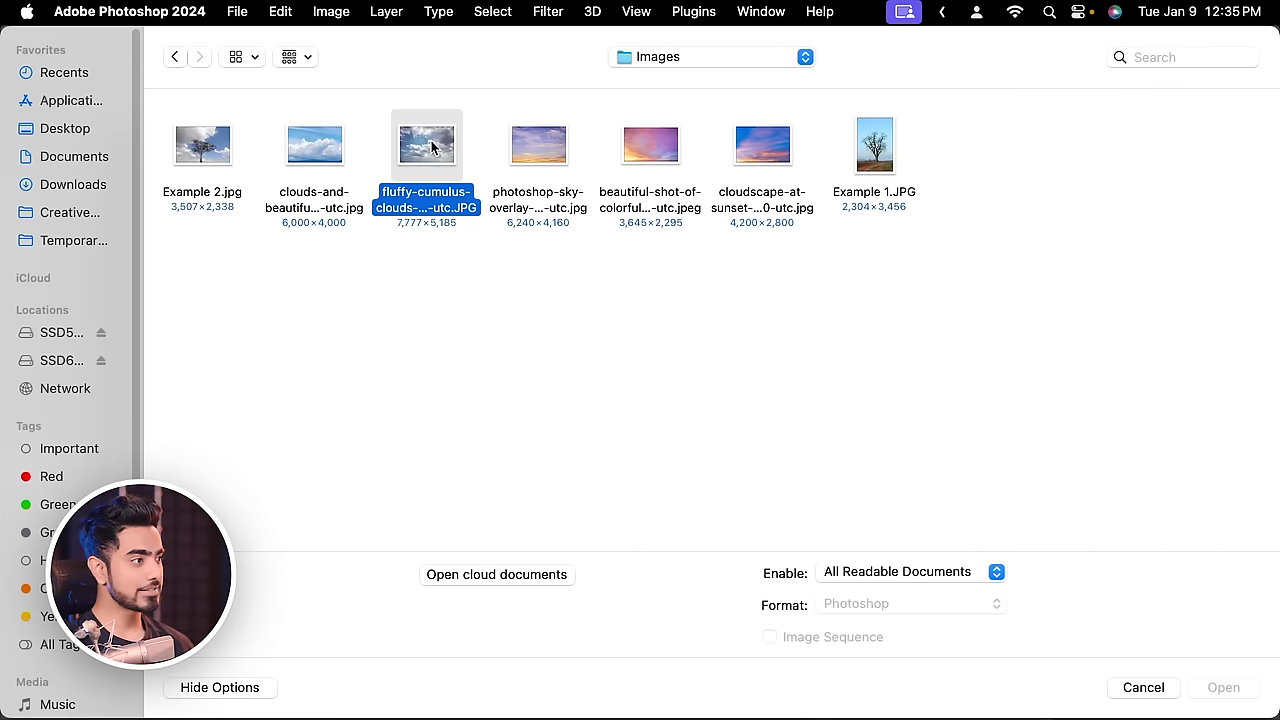
left_click(1212, 688)
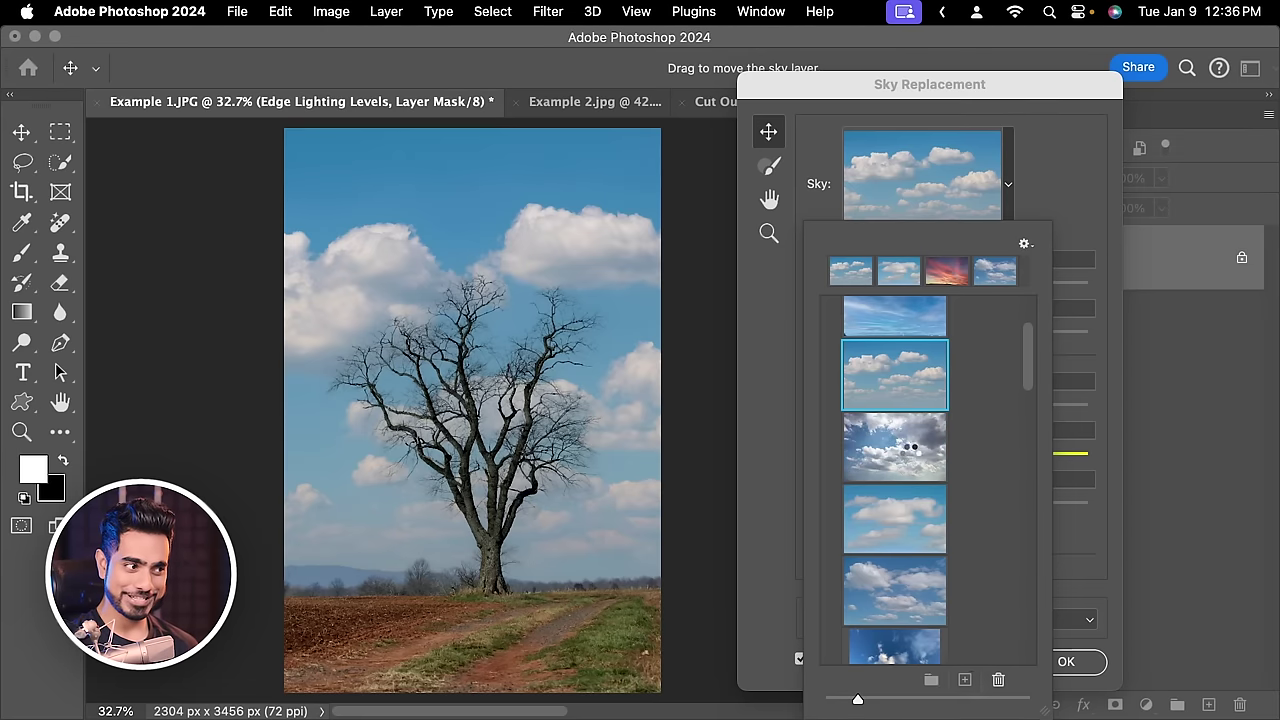
left_click(912, 453)
Step: Zoom in on the branches and tune Sky Replacement's Shift Edge, settling at -31
left_click(1083, 183)
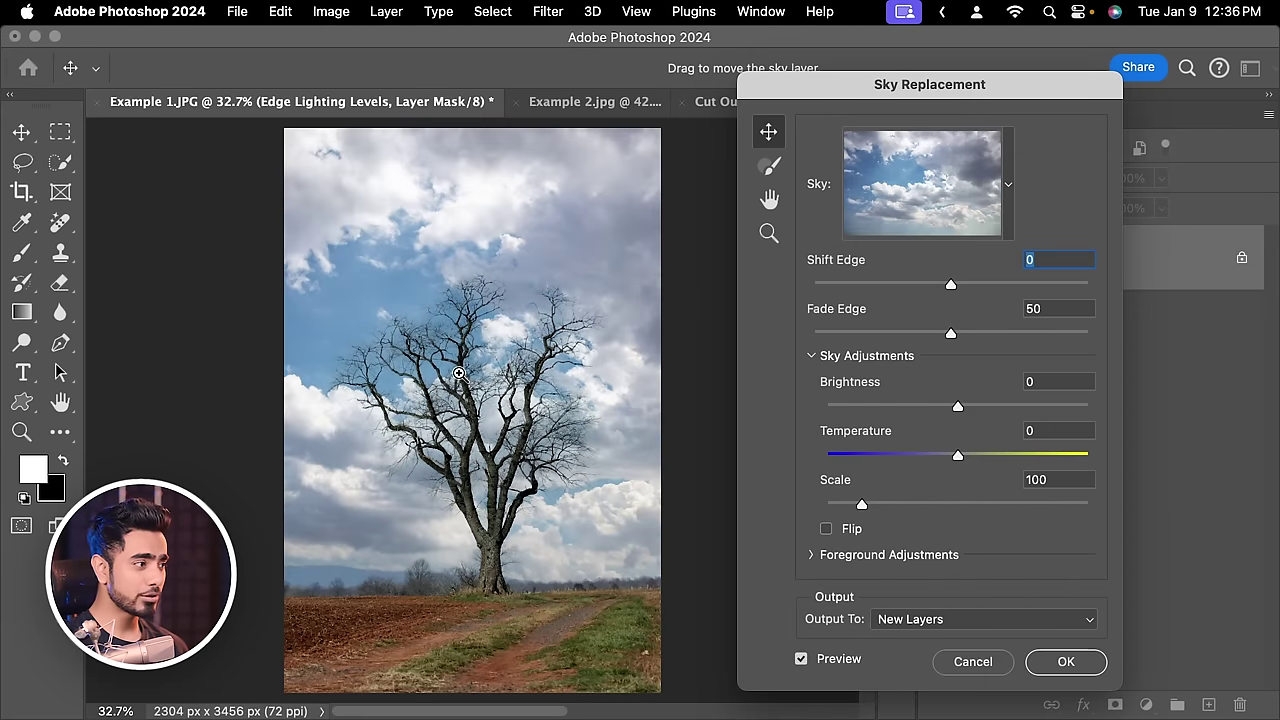
left_click_drag(458, 373, 640, 370)
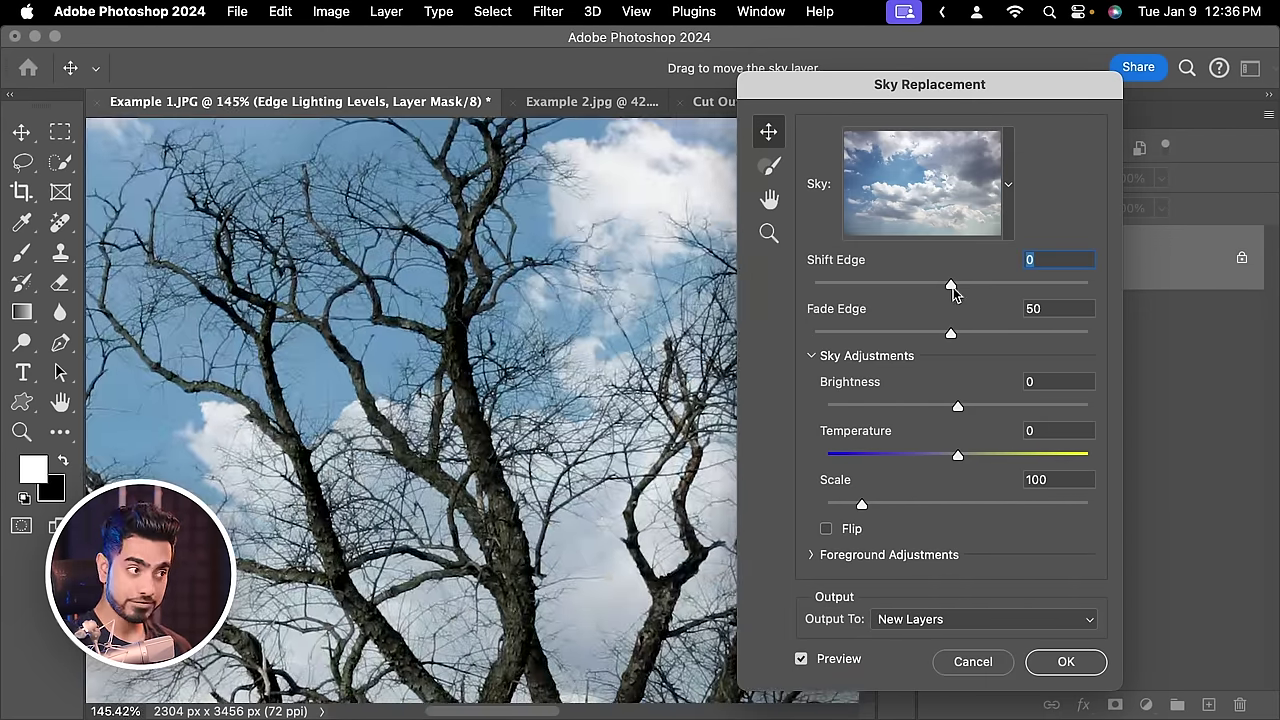
left_click_drag(953, 289, 1006, 287)
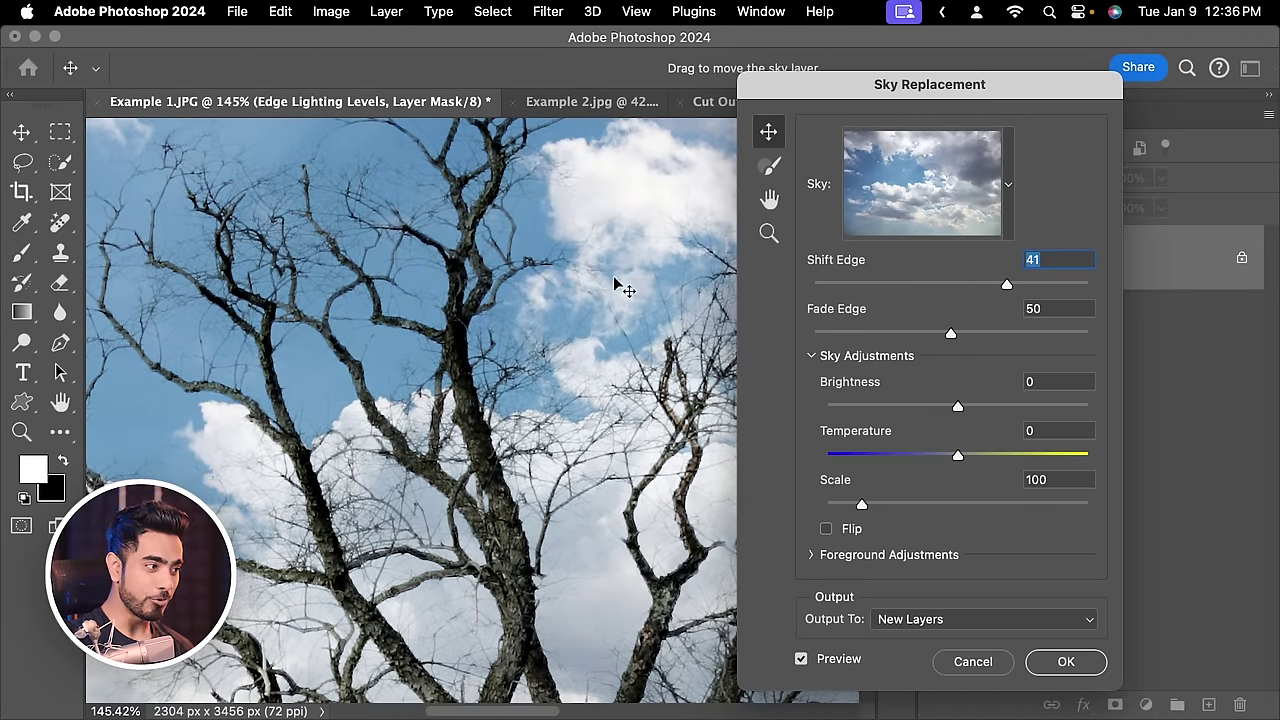
left_click_drag(1006, 289, 891, 298)
left_click_drag(573, 211, 451, 294)
left_click_drag(887, 285, 930, 293)
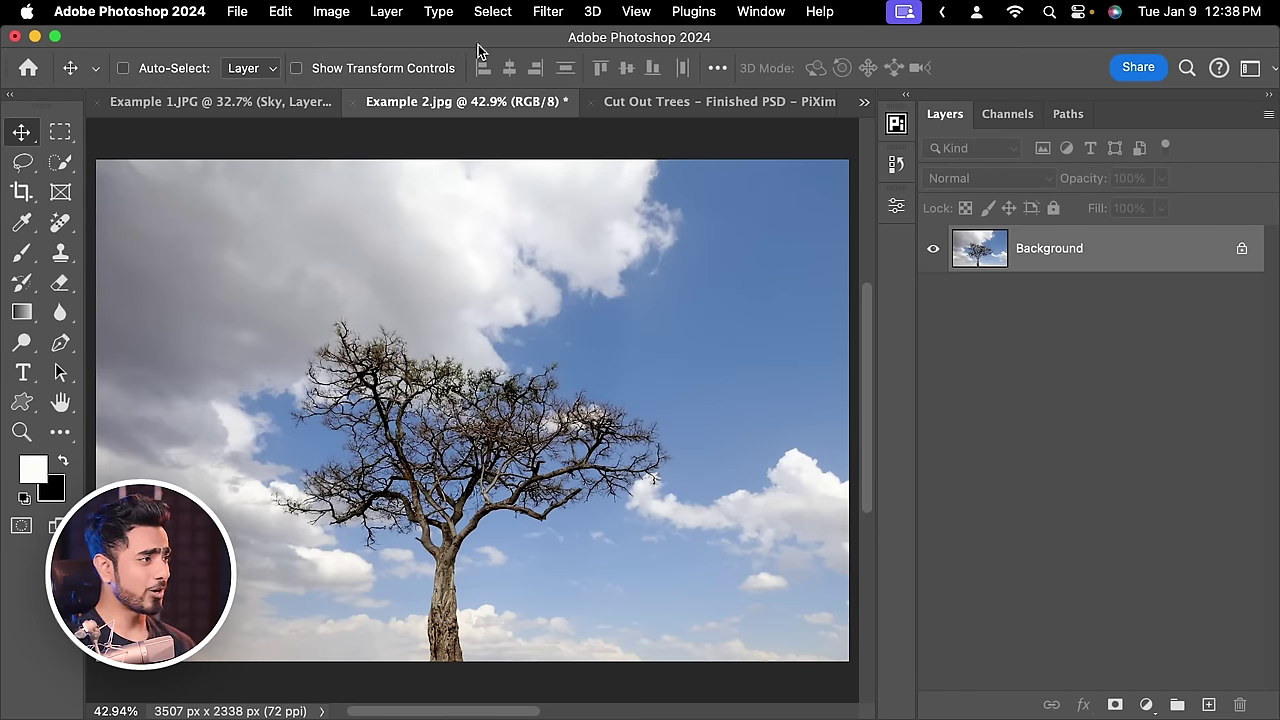
Step: Select the sky in Example 2 with Select > Sky and mask it out with a layer mask
left_click(493, 12)
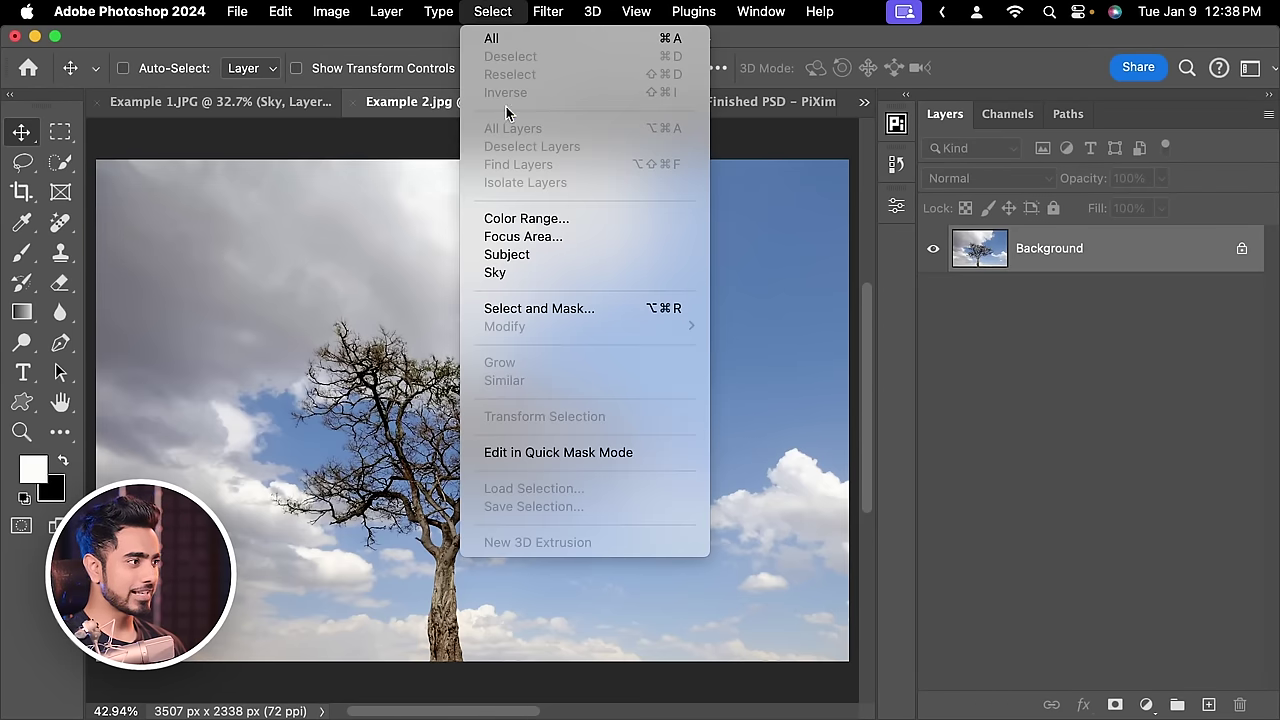
left_click(519, 276)
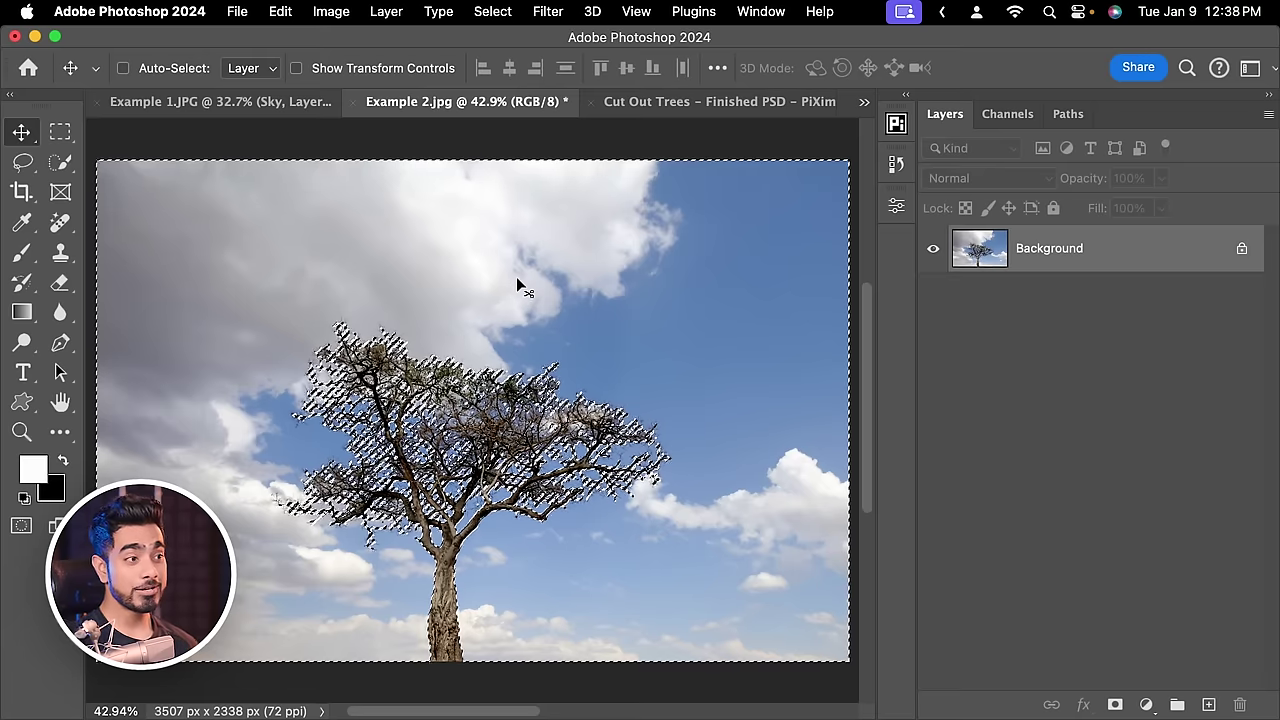
left_click(1116, 705, "alt")
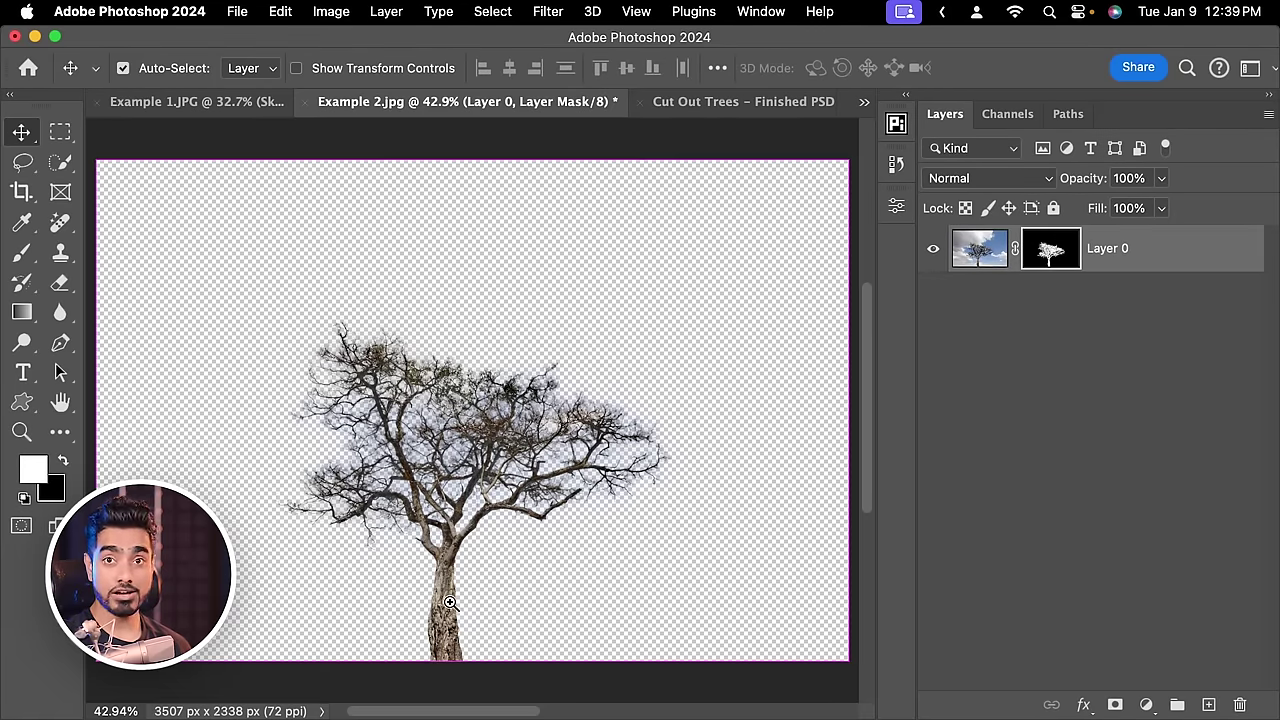
Step: Zoom in on the trunk and view Layer 0's mask on its own
left_click_drag(464, 601, 600, 487)
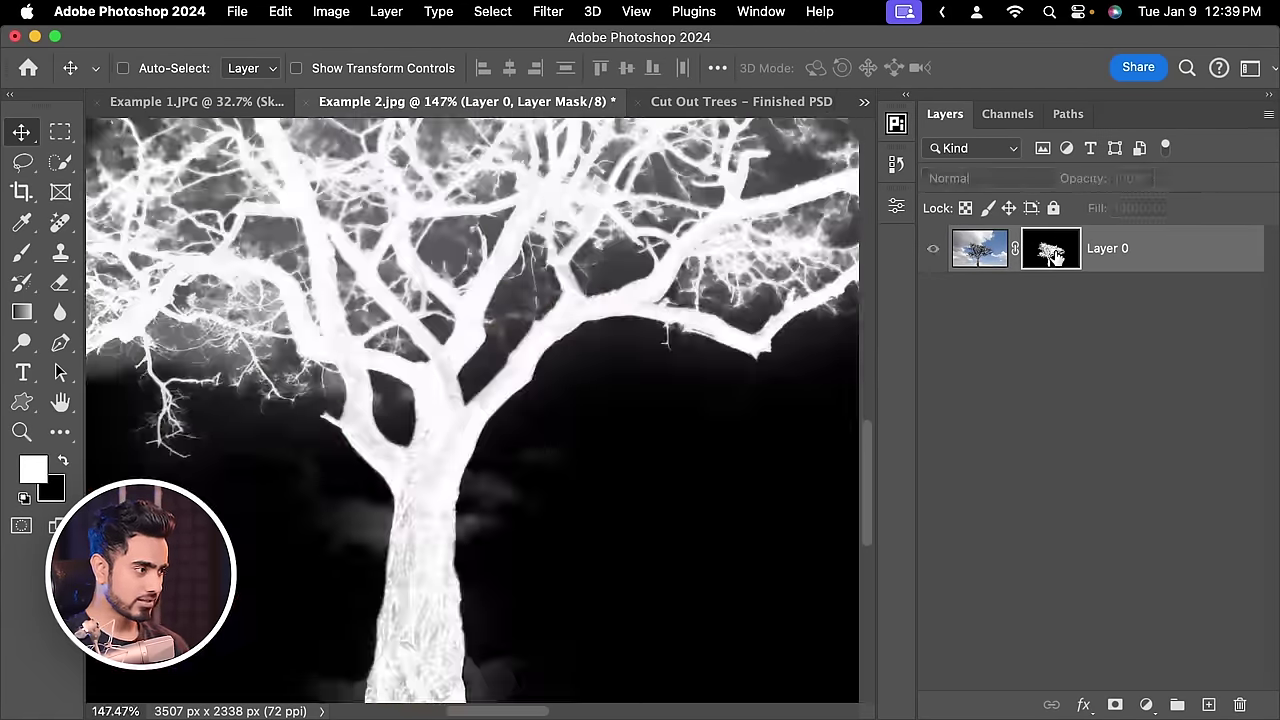
left_click(1050, 250, "alt")
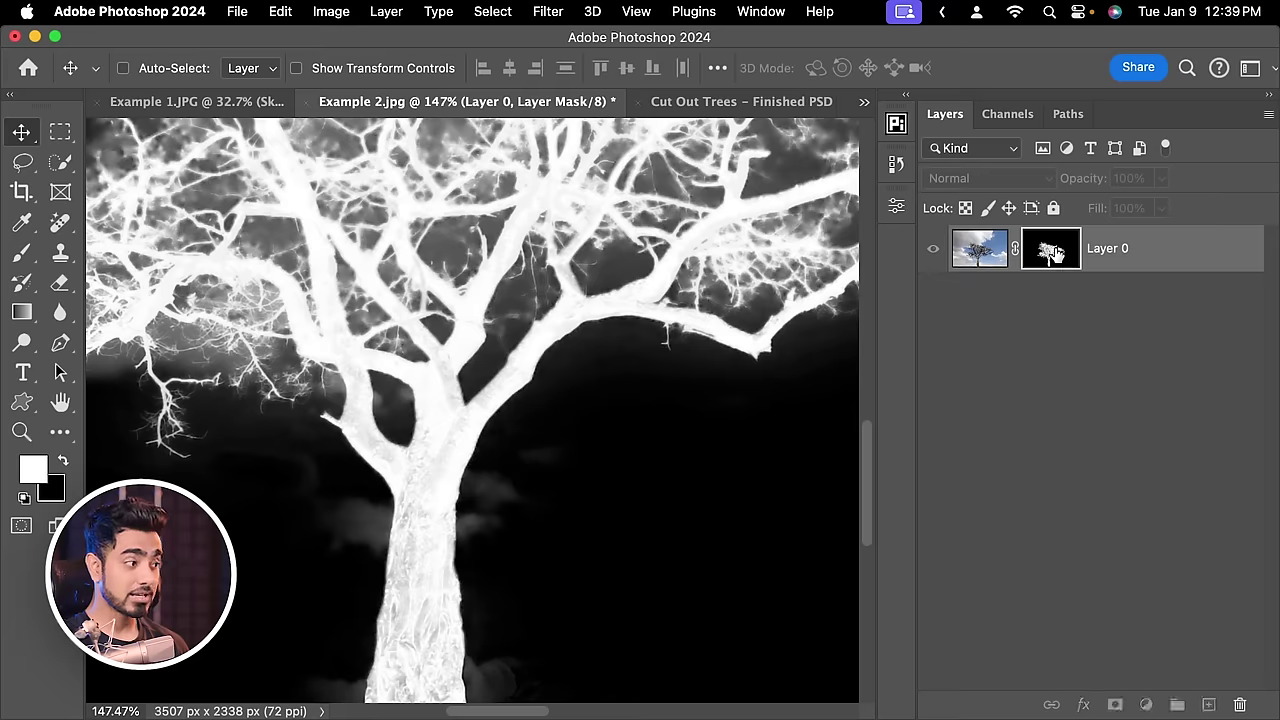
left_click(1048, 252, "alt")
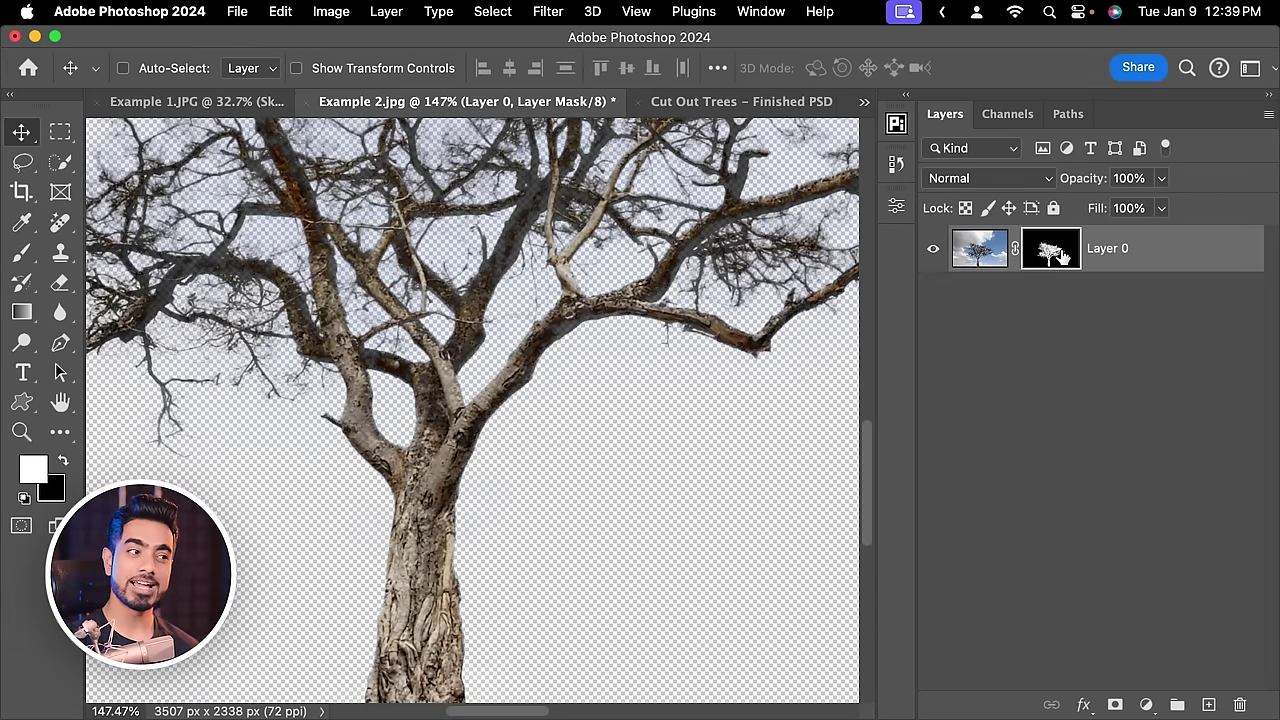
left_click(1058, 256, "alt")
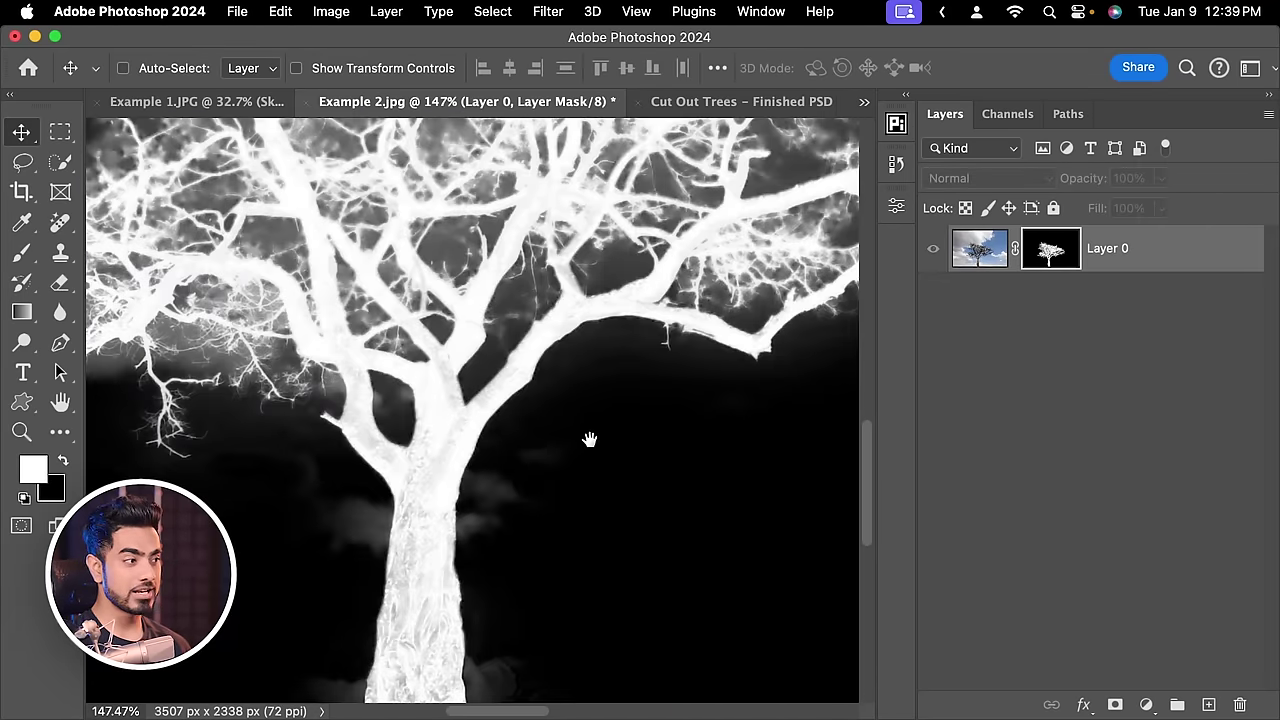
left_click_drag(590, 440, 550, 432)
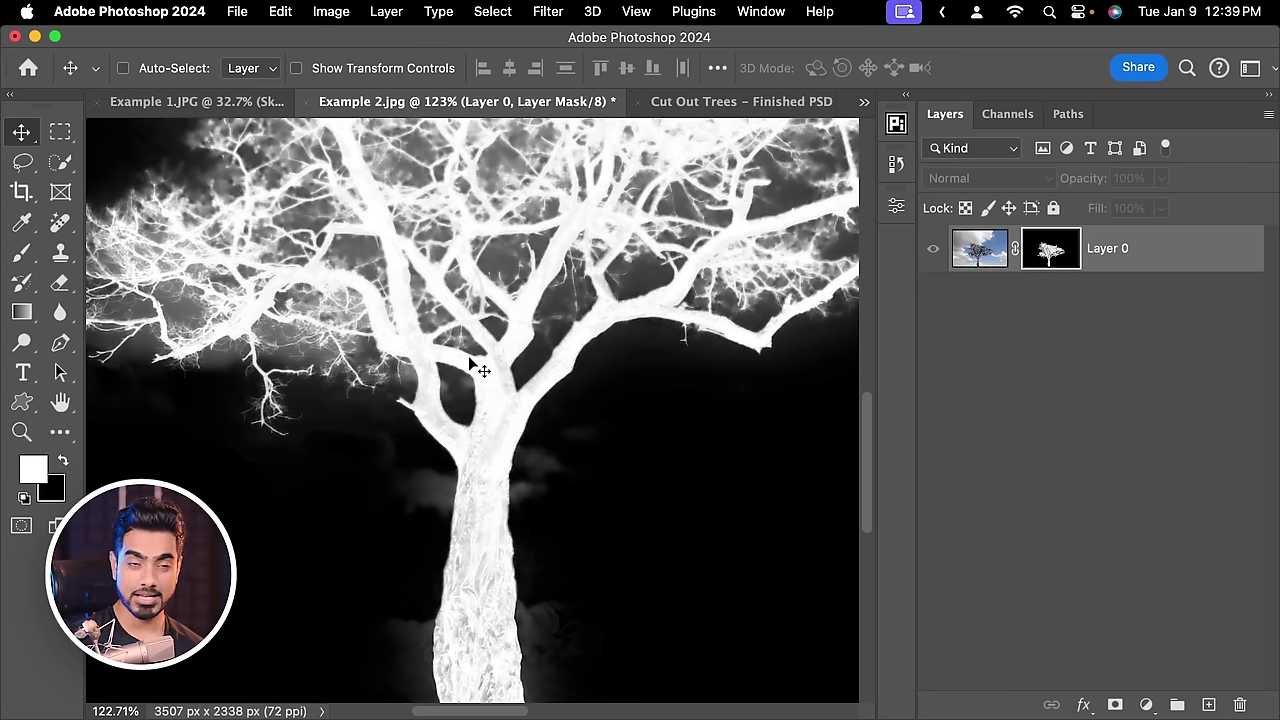
Step: Set up the Brush tool in Overlay mode at size 80 near the trunk fork
left_click(22, 255)
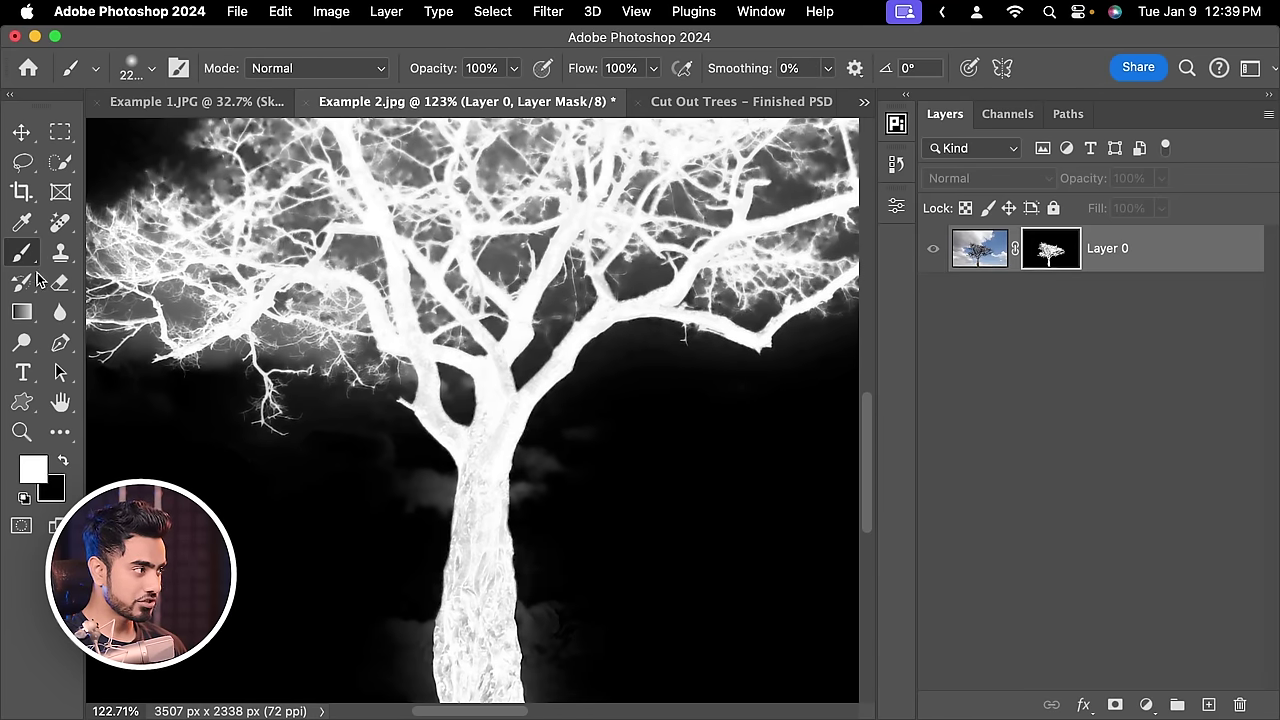
key("bracketright")
key("bracketright")
key("bracketright")
key("bracketright")
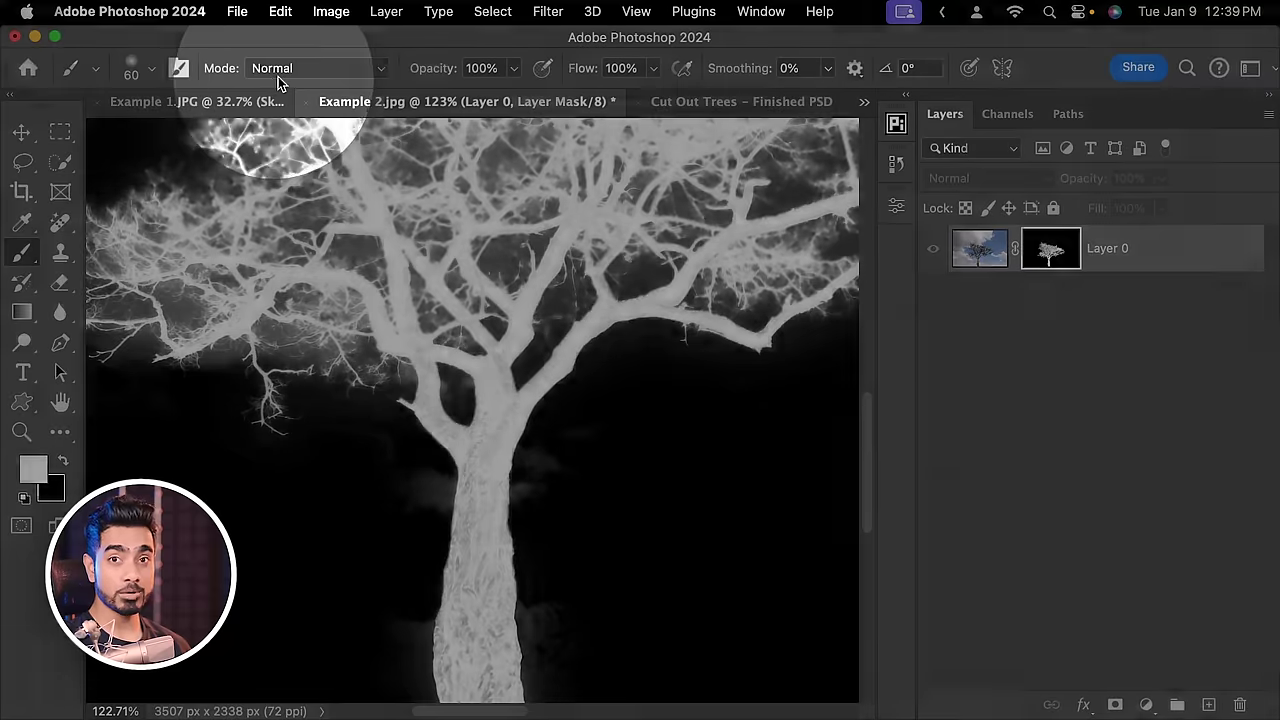
left_click(280, 74)
left_click(280, 406)
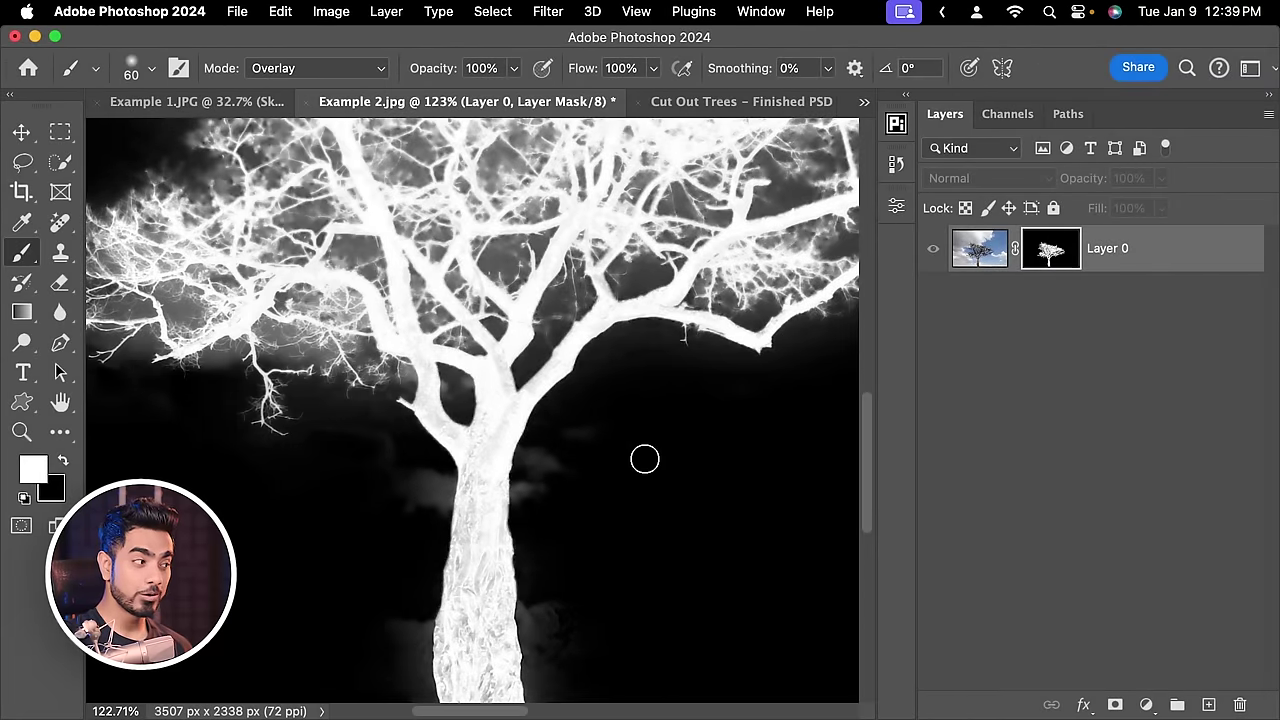
left_click(600, 454)
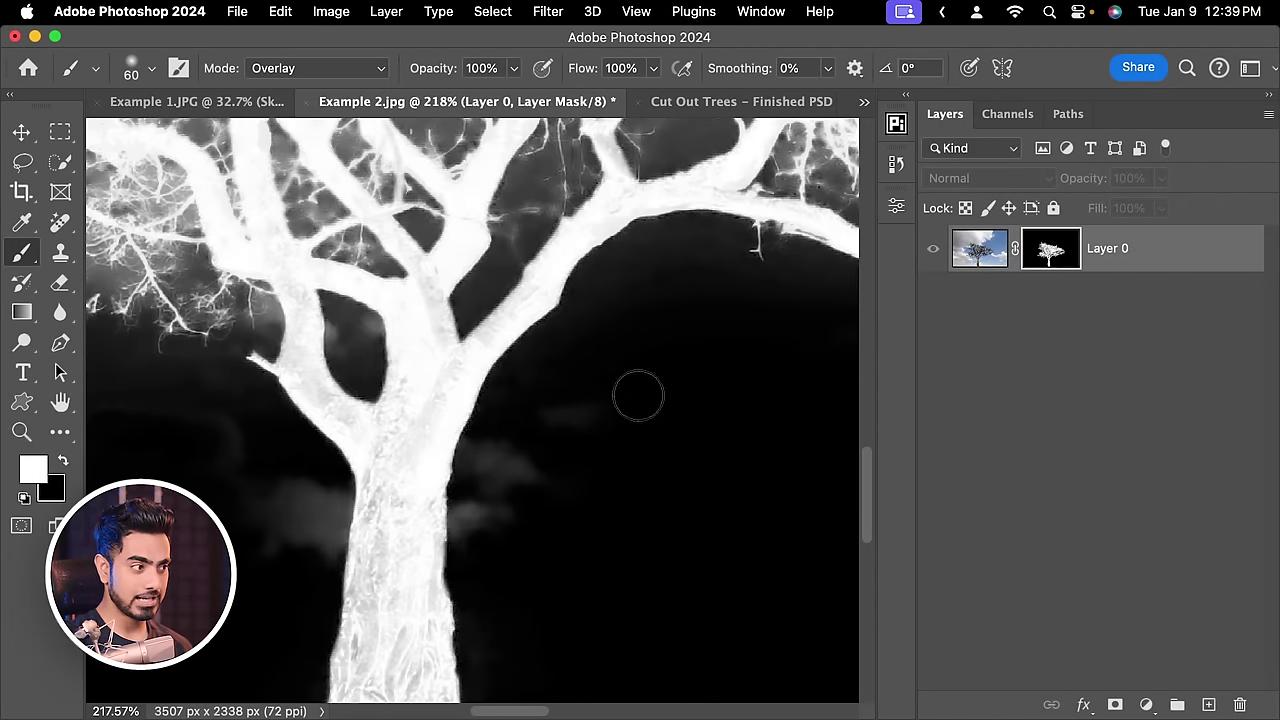
key("bracketright")
key("bracketright")
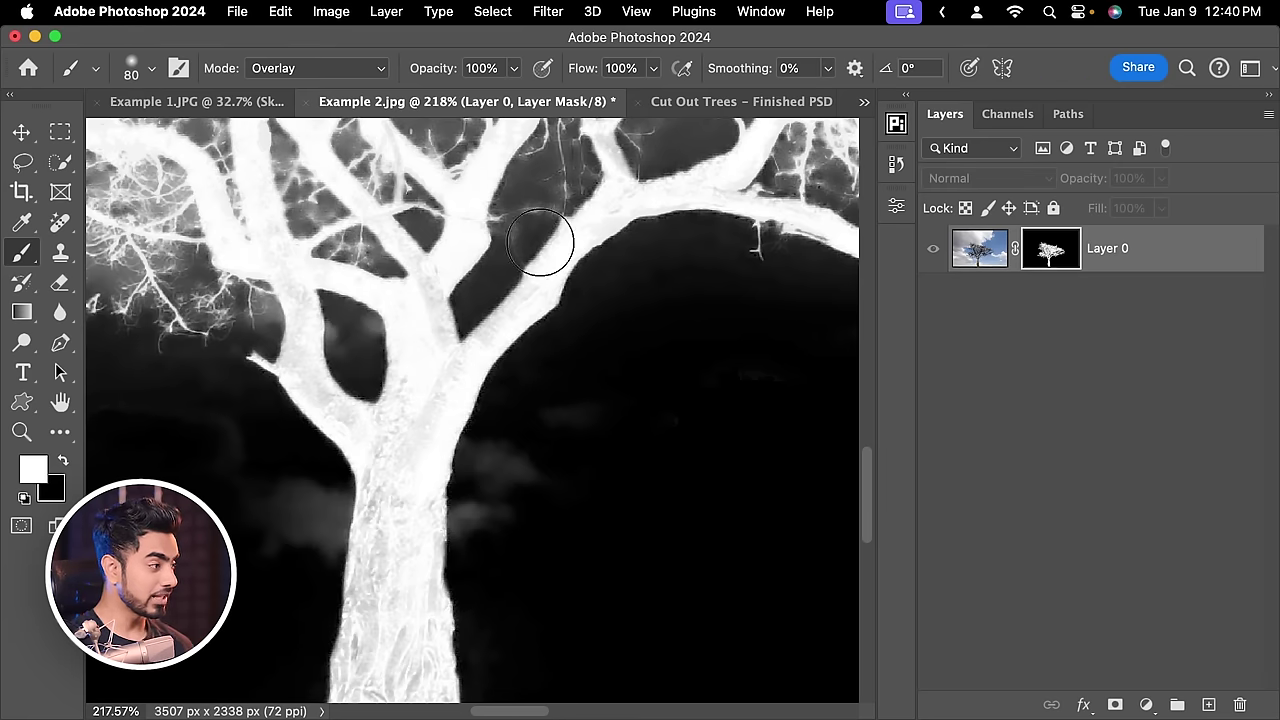
Step: Switch to black, shrink the brush to 15, and set brush Flow to 20%
key("x")
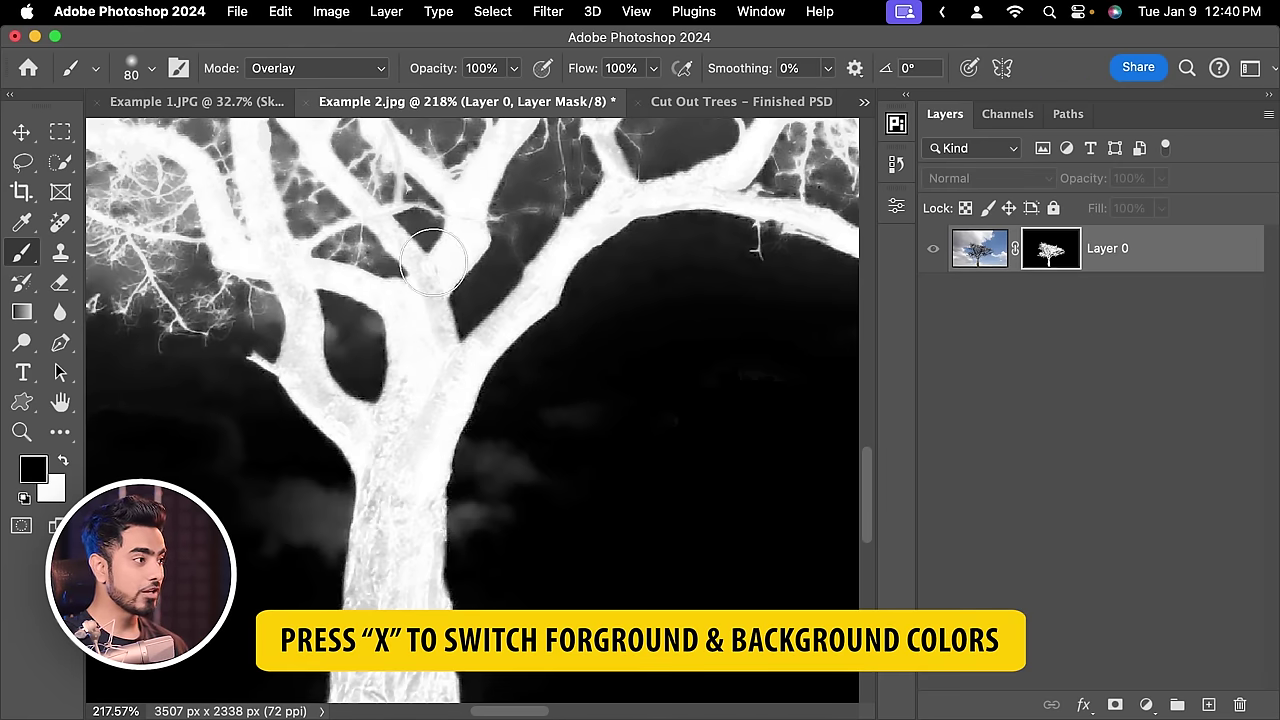
scroll(449, 340, "up", 3)
key("bracketleft")
key("bracketleft")
key("bracketleft")
key("bracketleft")
key("bracketleft")
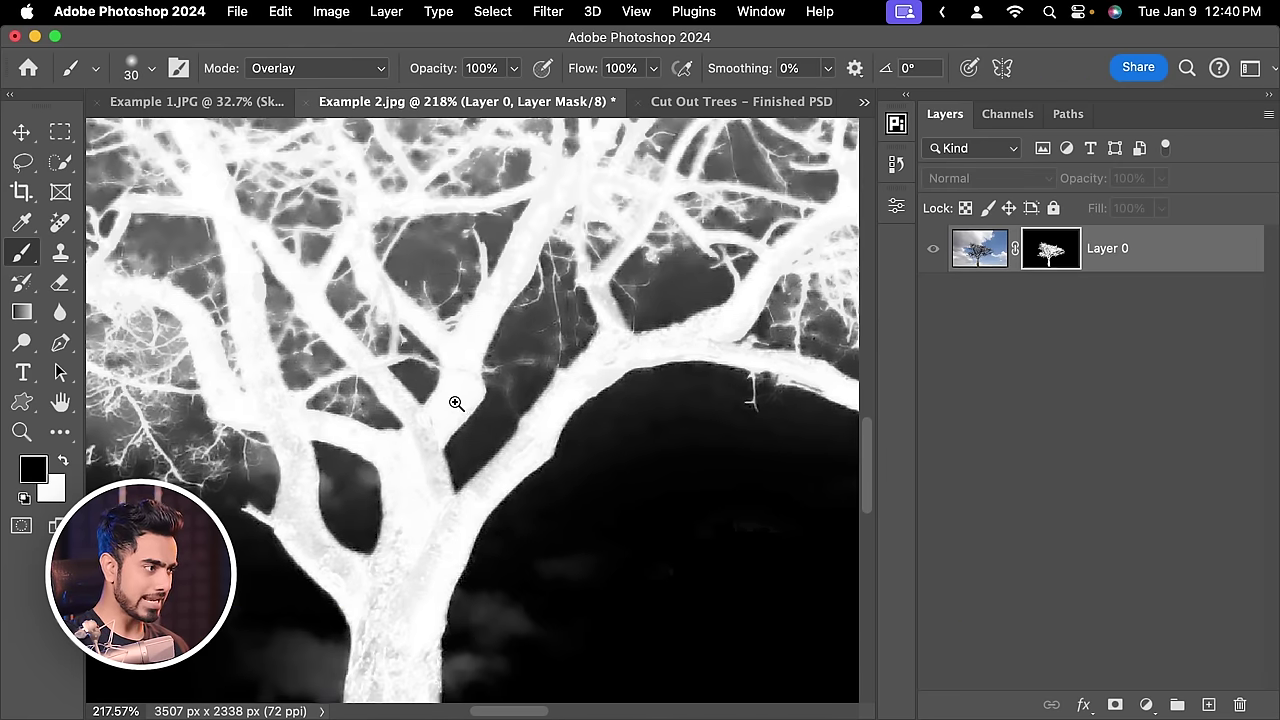
scroll(452, 402, "up", 5)
key("bracketleft")
key("bracketleft")
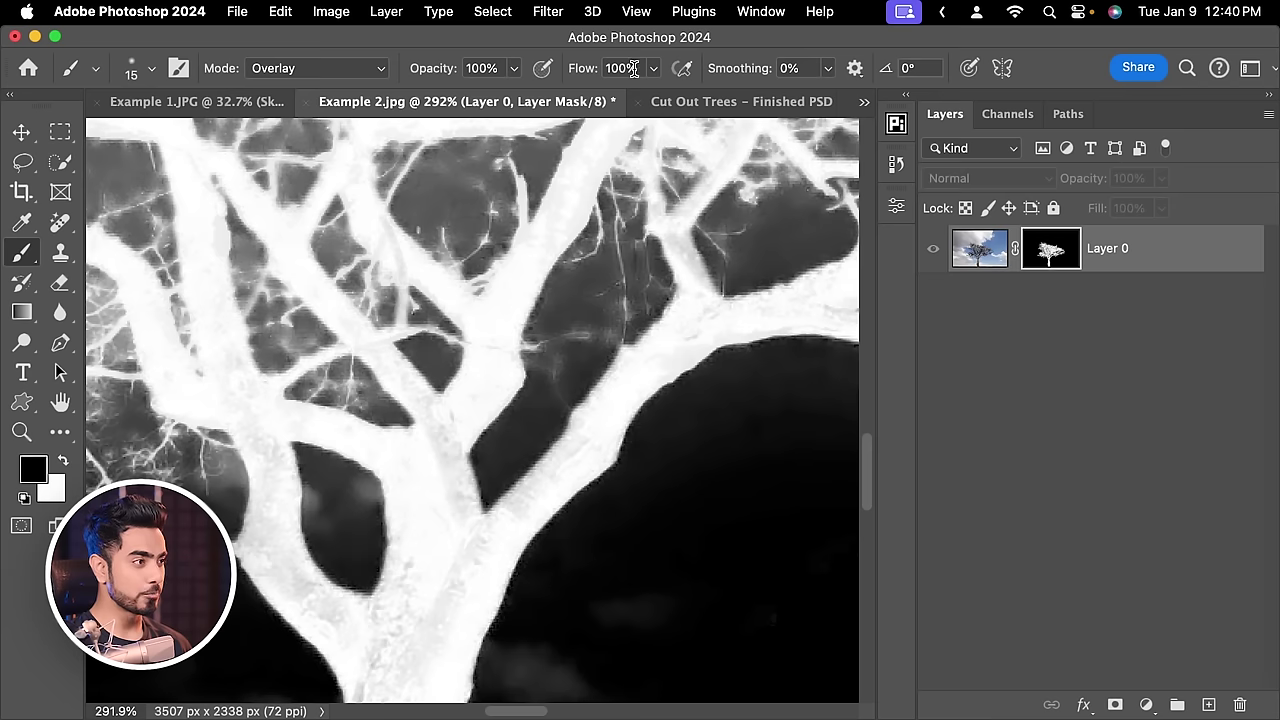
left_click_drag(633, 68, 614, 72)
type("20")
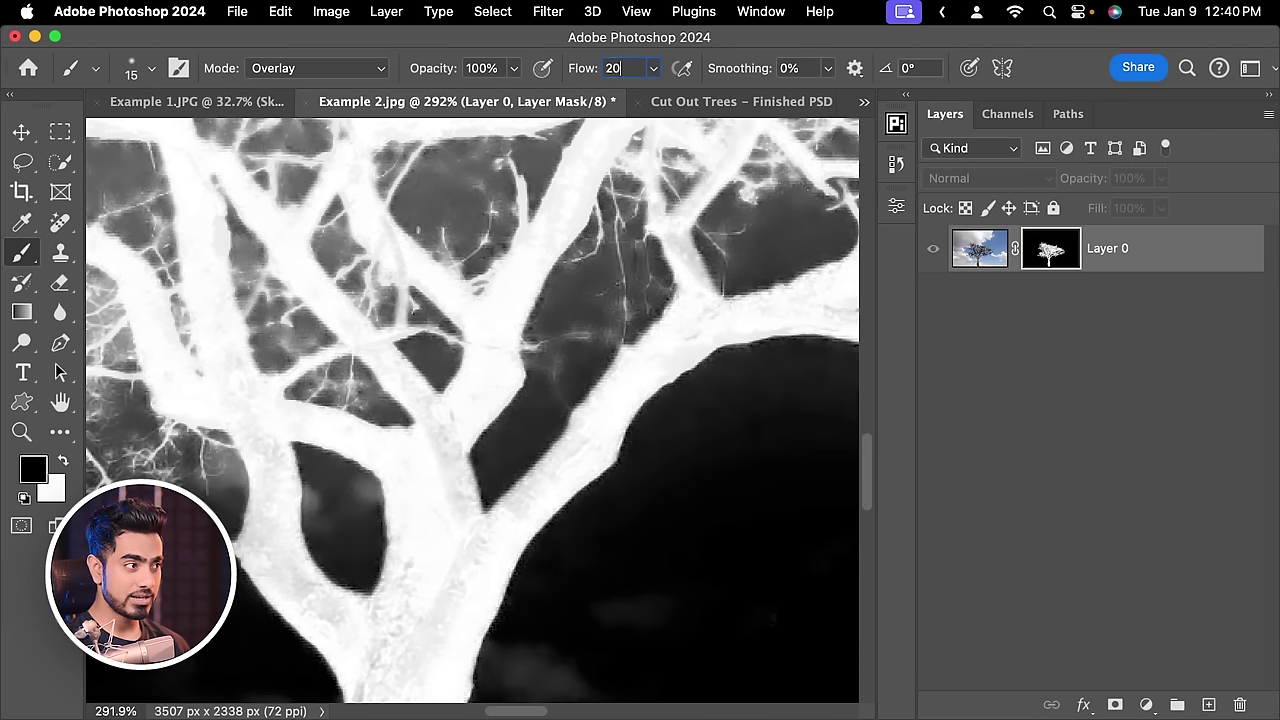
Step: Paint black over the grey haze on both sides of the trunk in the mask
scroll(472, 410, "down", 5)
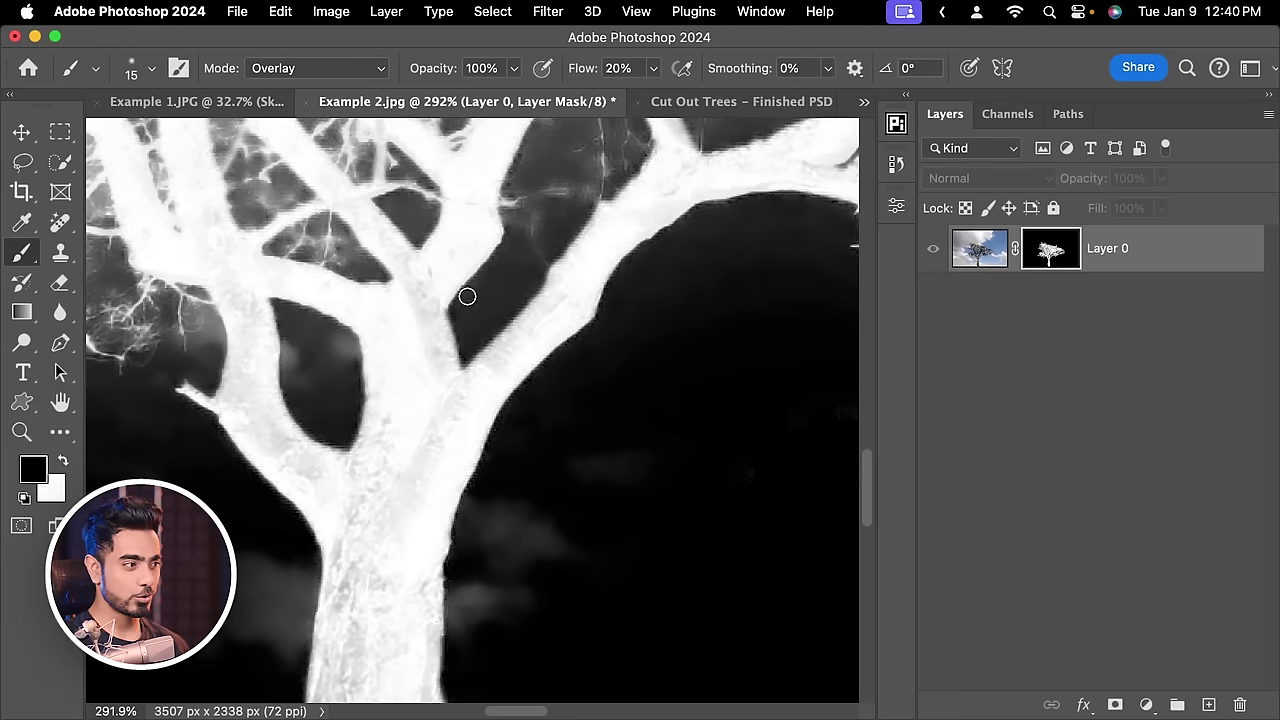
scroll(505, 424, "up", 3)
key("bracketright")
key("bracketright")
key("bracketright")
key("bracketright")
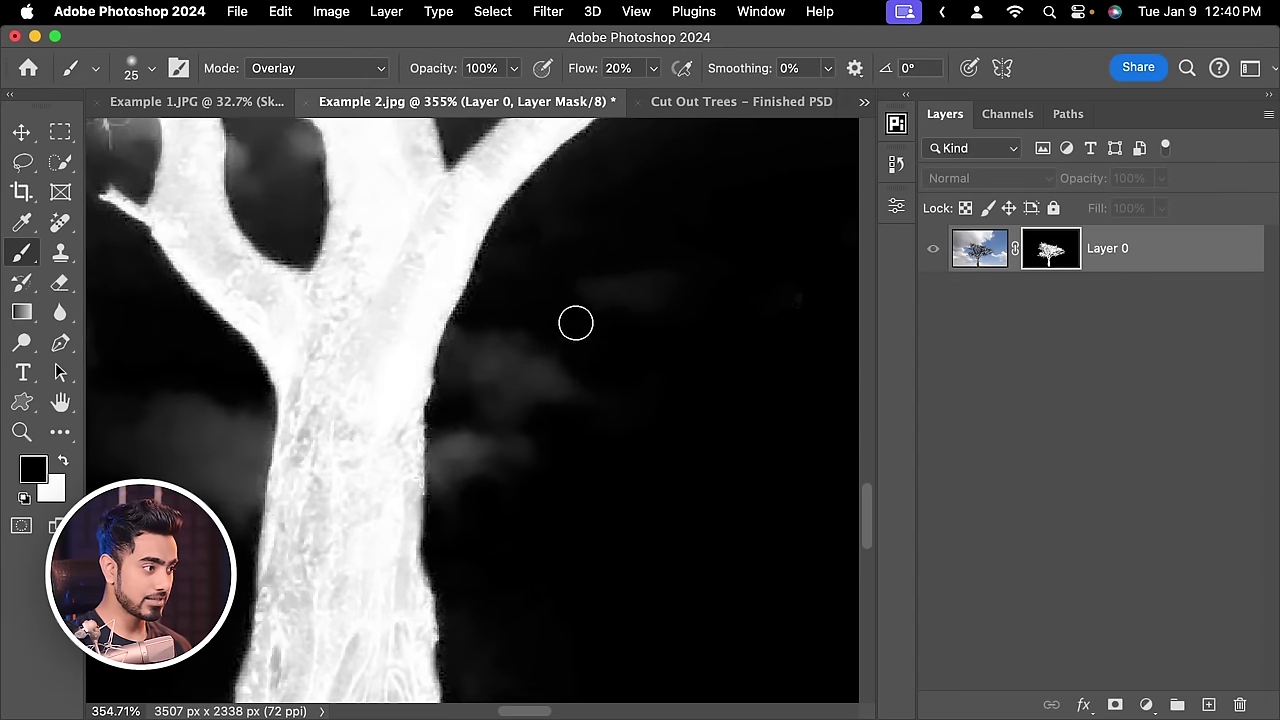
mouse_move(635, 268)
left_mouse_down()
mouse_move(518, 476)
mouse_move(484, 371)
mouse_move(496, 371)
mouse_move(485, 308)
mouse_move(441, 551)
left_mouse_up()
left_click_drag(612, 422, 517, 349)
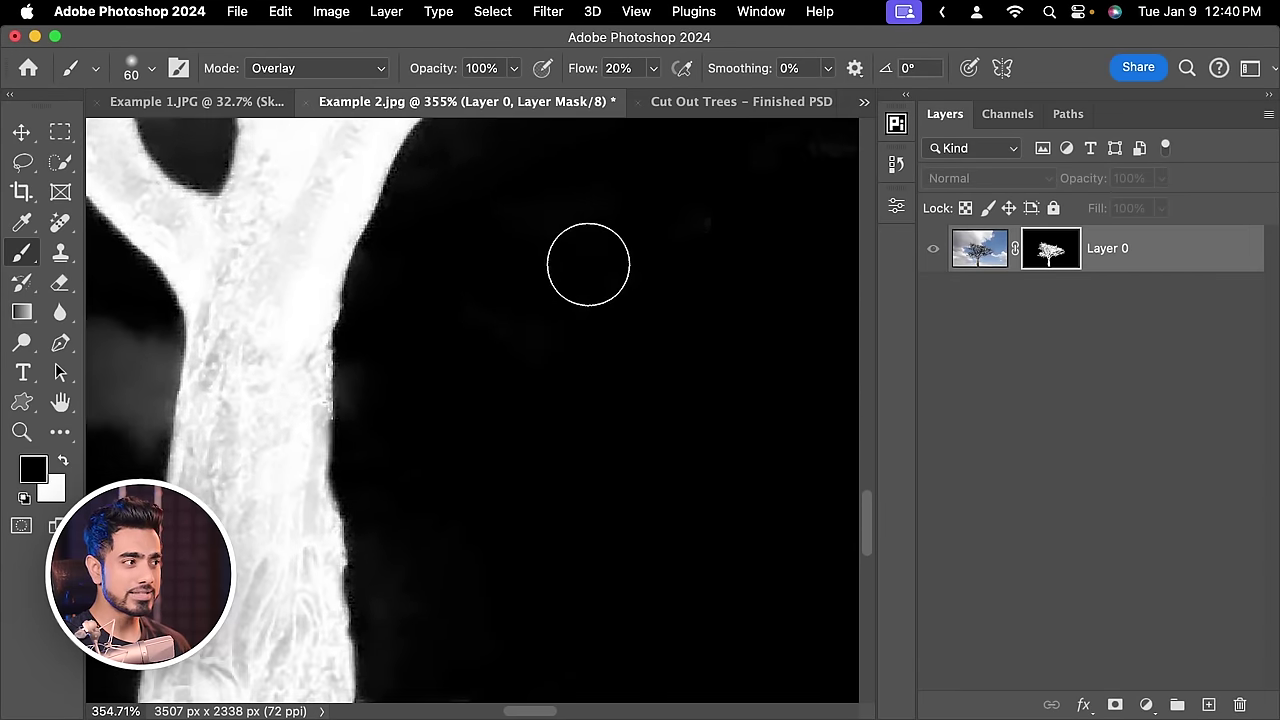
left_click_drag(454, 471, 632, 449)
key("bracketright")
key("bracketright")
mouse_move(331, 420)
left_mouse_down()
mouse_move(419, 389)
mouse_move(405, 476)
left_mouse_up()
scroll(400, 391, "down", 3)
scroll(474, 380, "down", 3)
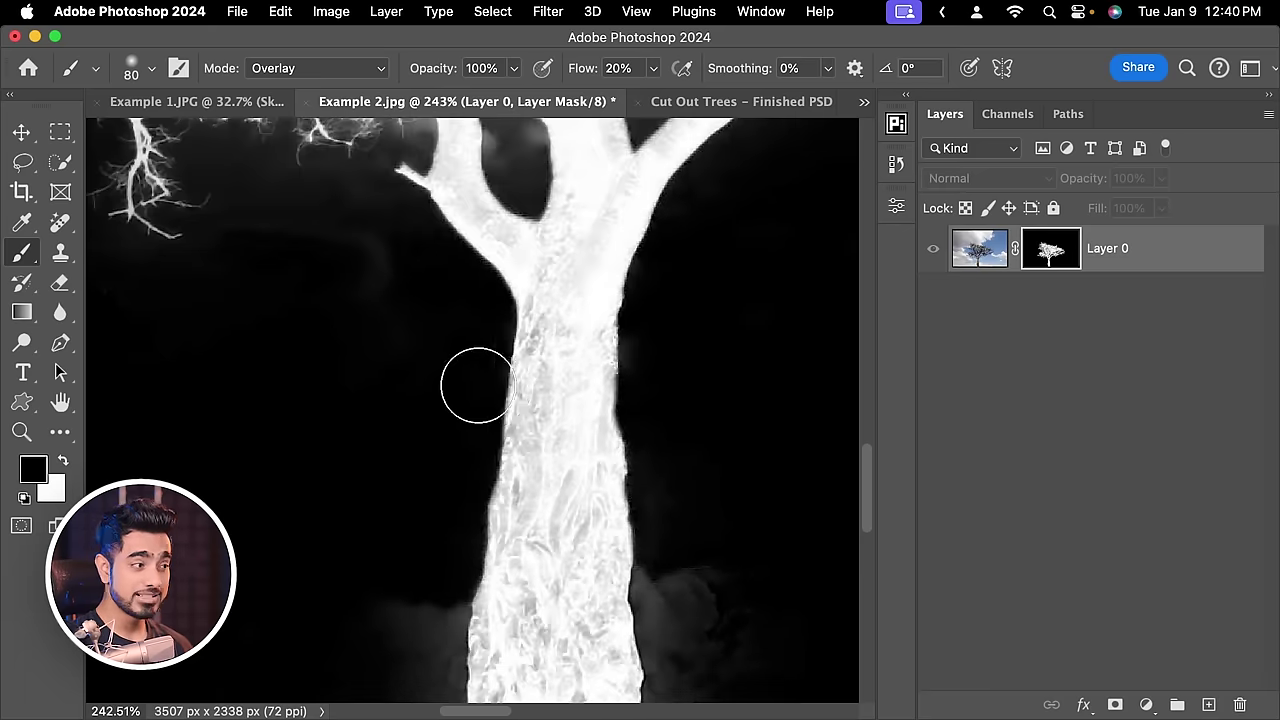
Step: Paint the trunk solid white at brush size 70 and fit the mask on screen
key("x")
key("bracketleft")
mouse_move(571, 336)
left_mouse_down()
mouse_move(551, 273)
mouse_move(542, 416)
mouse_move(580, 426)
mouse_move(590, 408)
mouse_move(550, 499)
mouse_move(546, 456)
mouse_move(534, 516)
mouse_move(549, 557)
left_mouse_up()
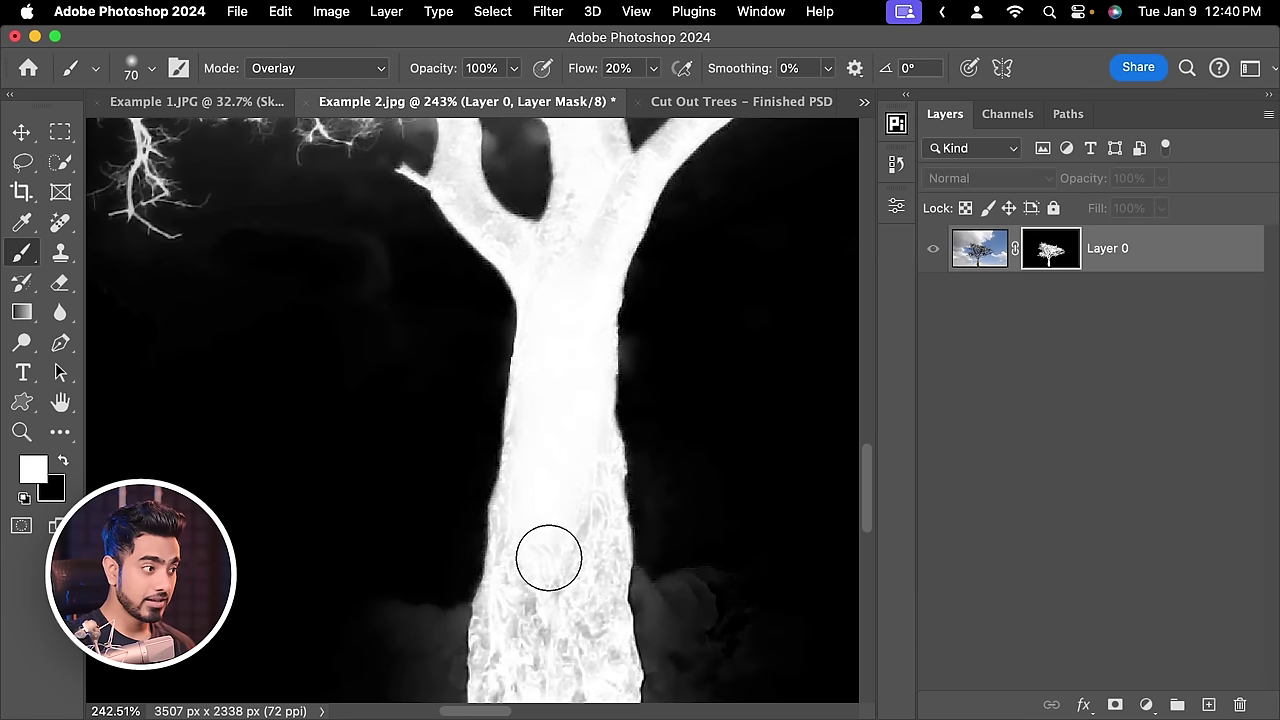
key("super+0")
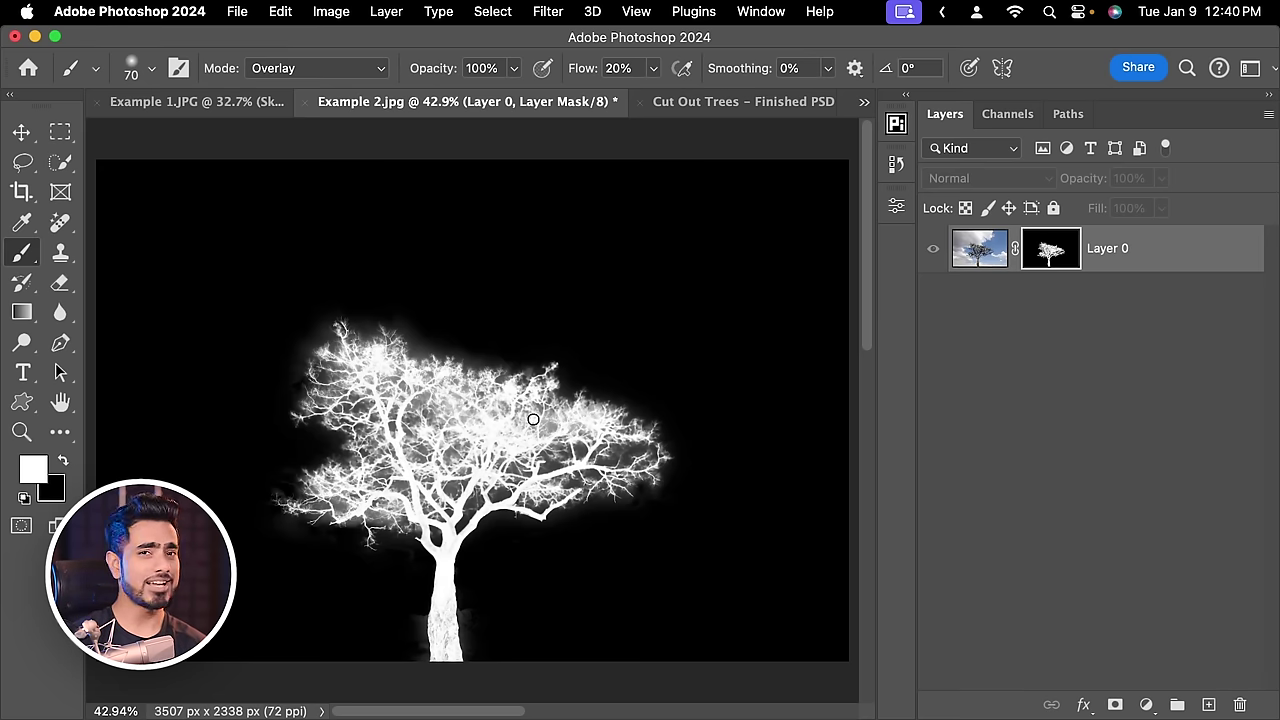
Step: Place the clouds image into the tree document and scale it up from its centre
key("super+2")
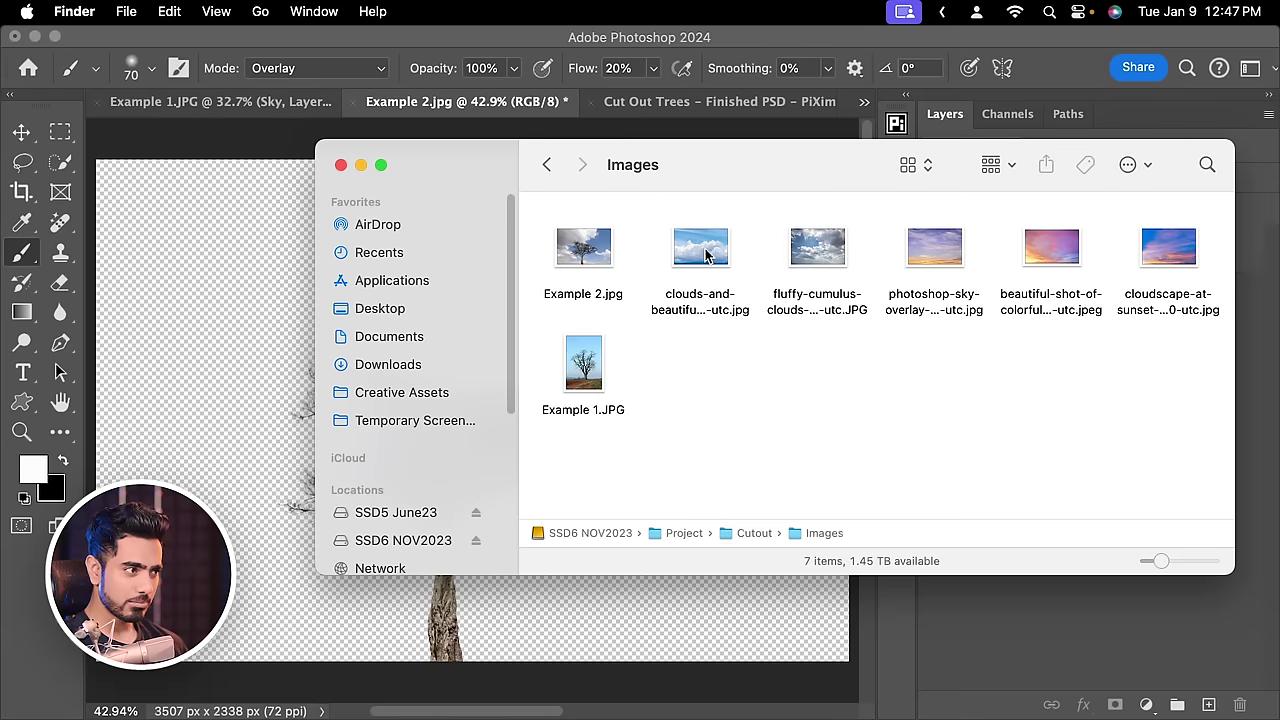
left_click_drag(577, 252, 289, 337)
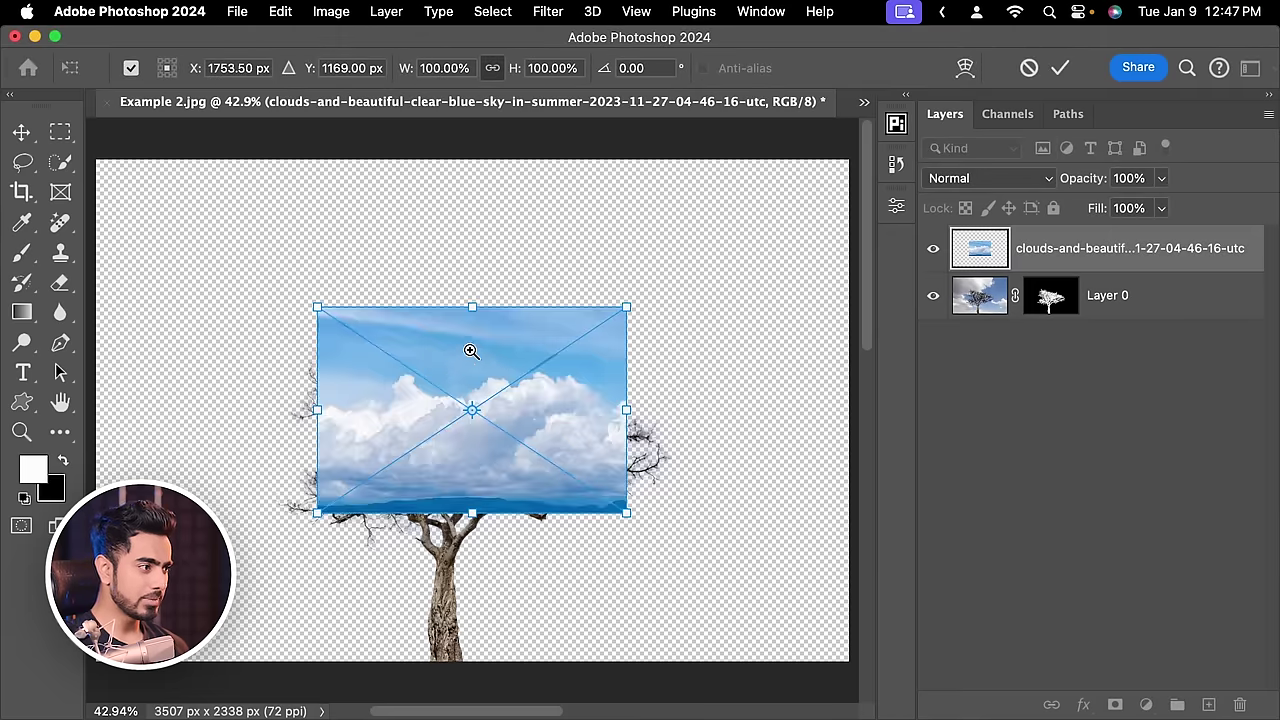
scroll(471, 351, "down", 3)
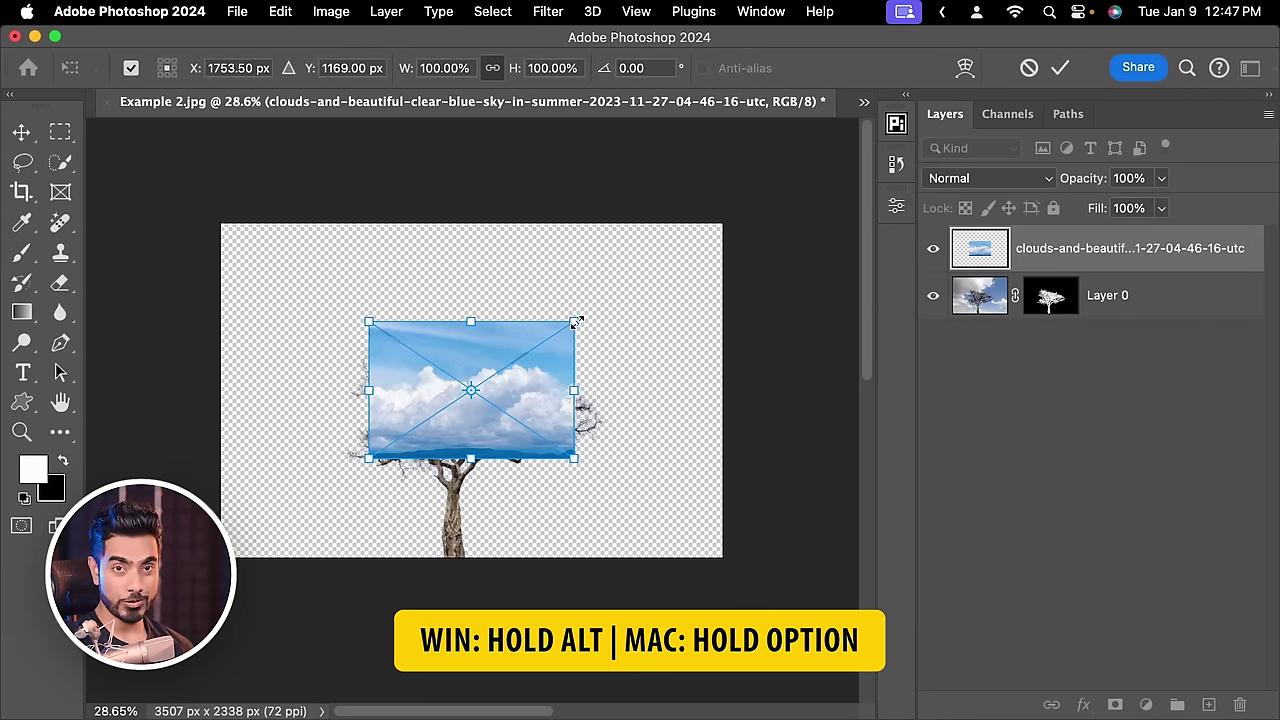
left_click_drag(578, 320, 730, 218)
key("Return")
key("b")
key("super+0")
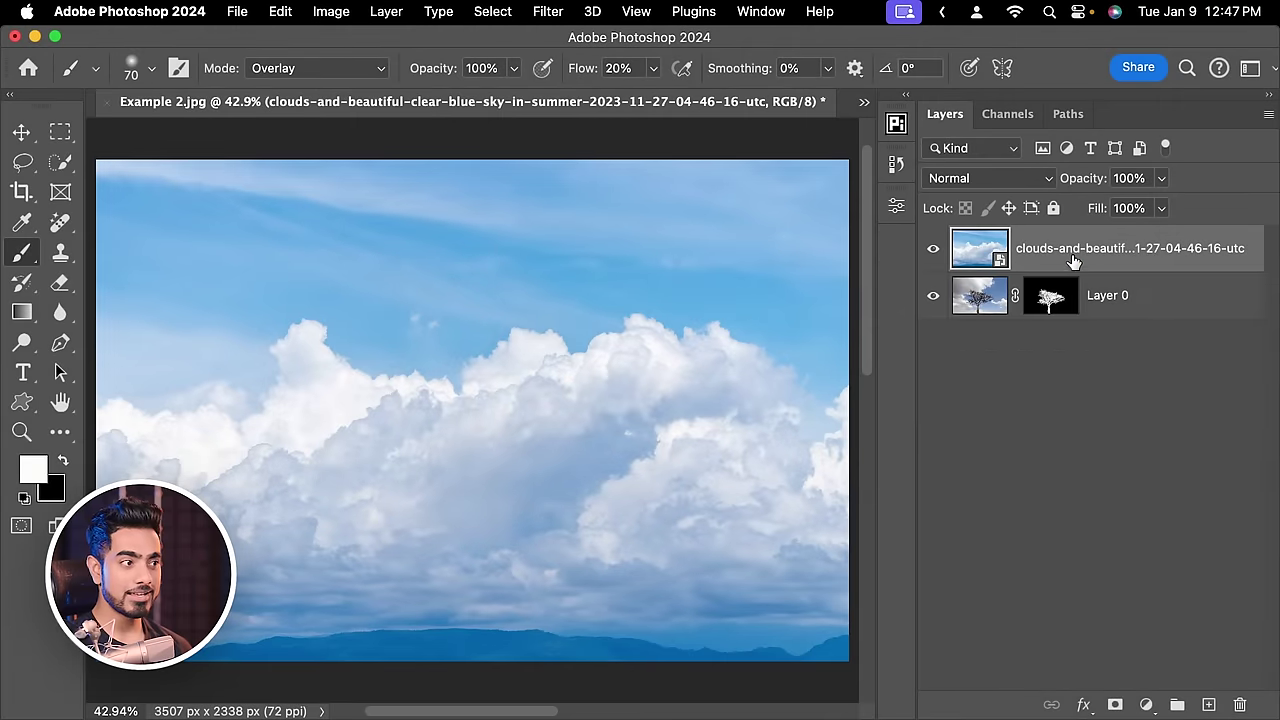
Step: Move the clouds layer beneath Layer 0 and Free Transform it larger and lower to fill the frame
left_click_drag(1073, 260, 1060, 320)
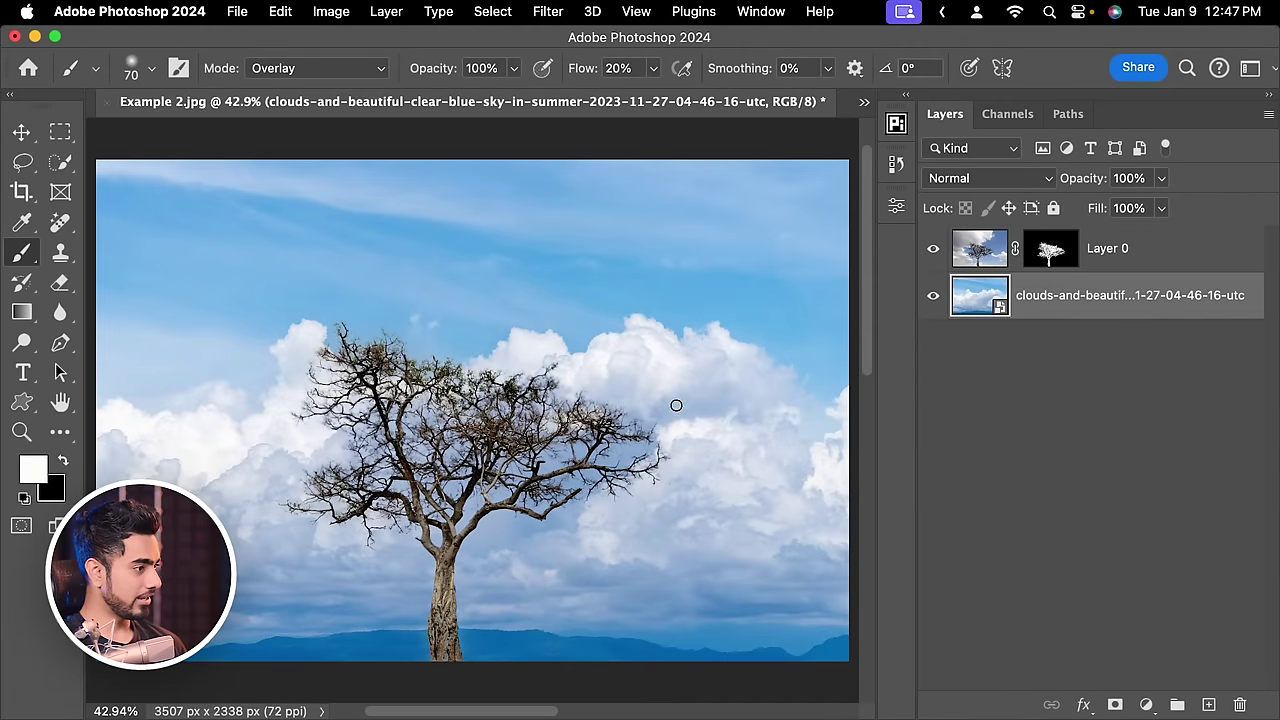
scroll(676, 405, "down", 2)
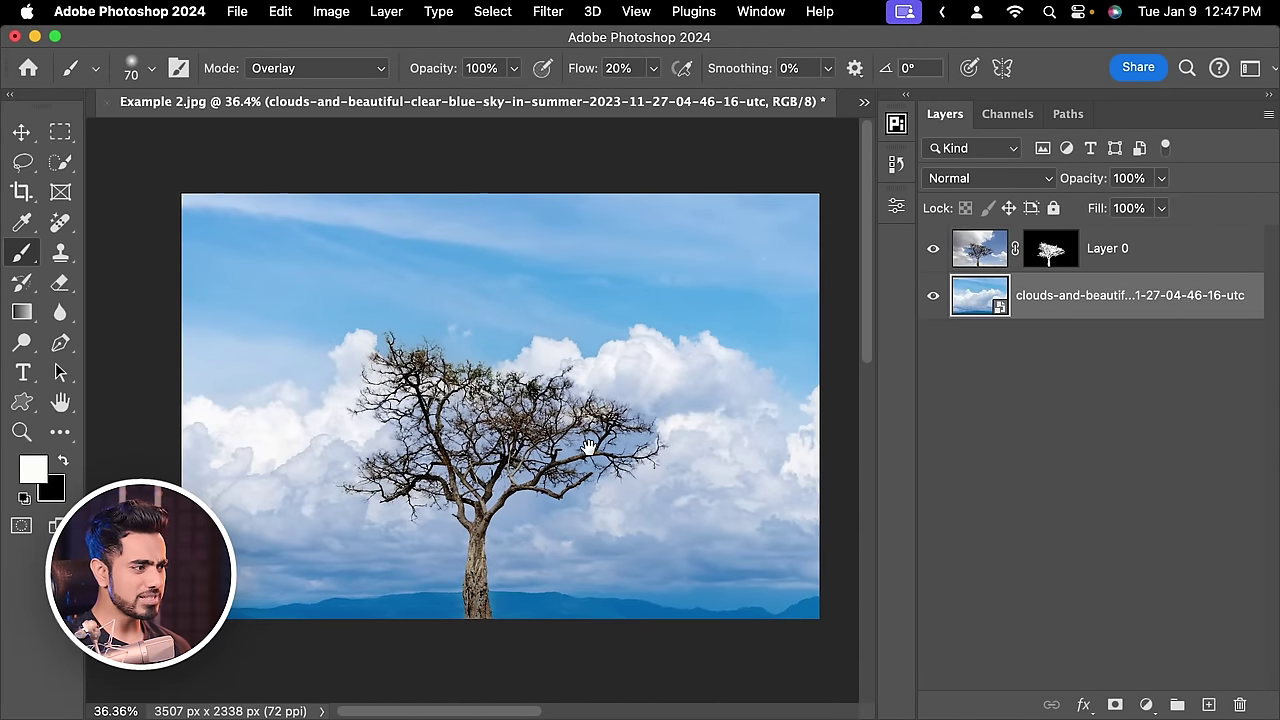
scroll(589, 446, "down", 1)
key("super+t")
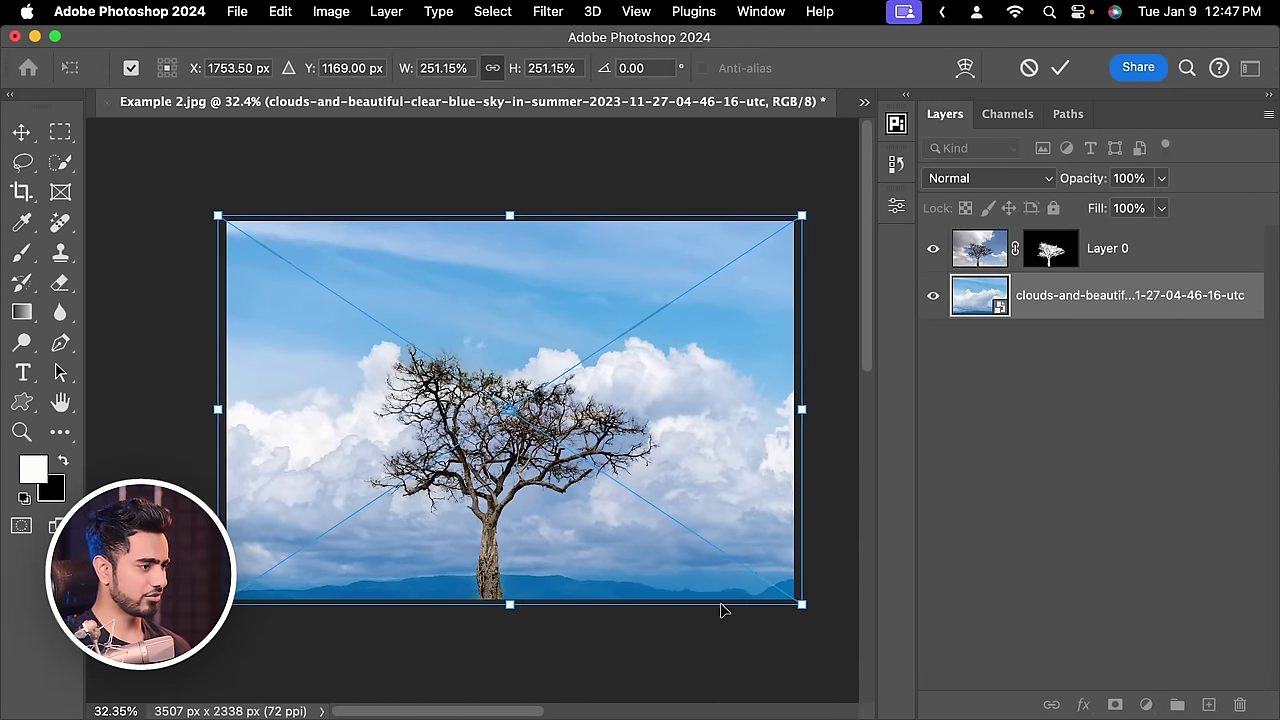
left_click_drag(802, 606, 855, 645)
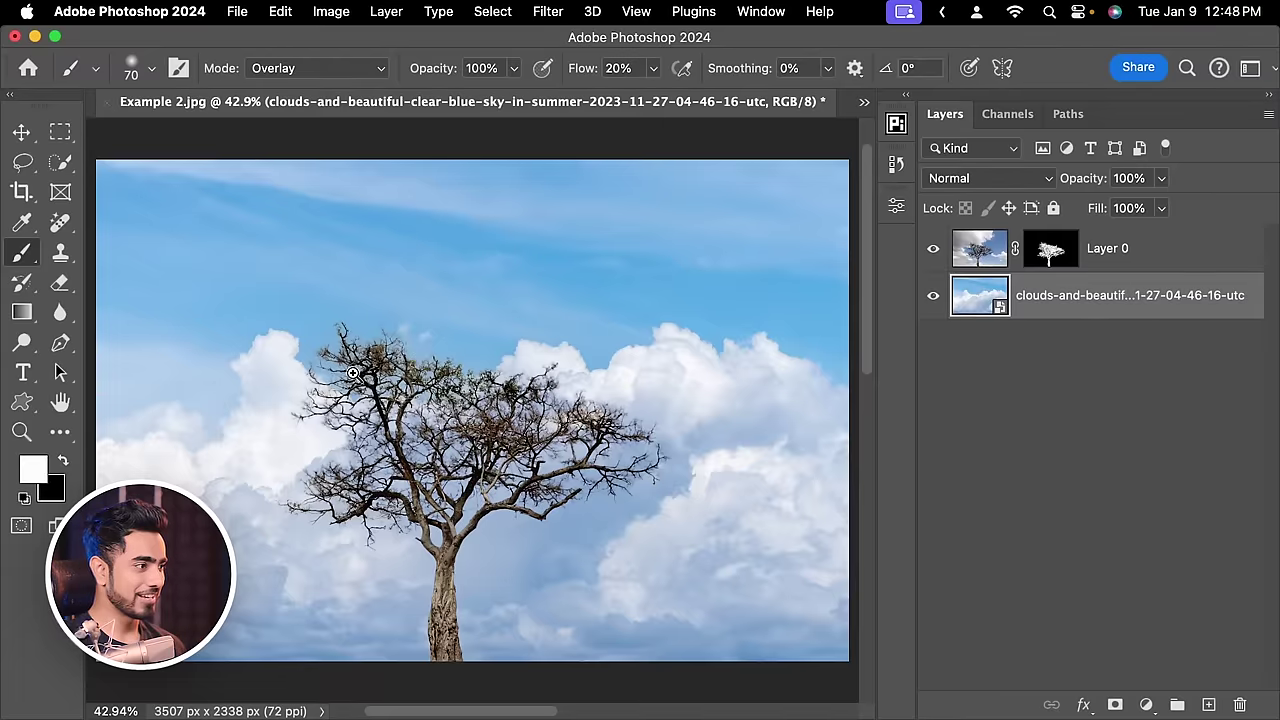
scroll(352, 372, "up", 5)
left_click_drag(620, 460, 551, 385)
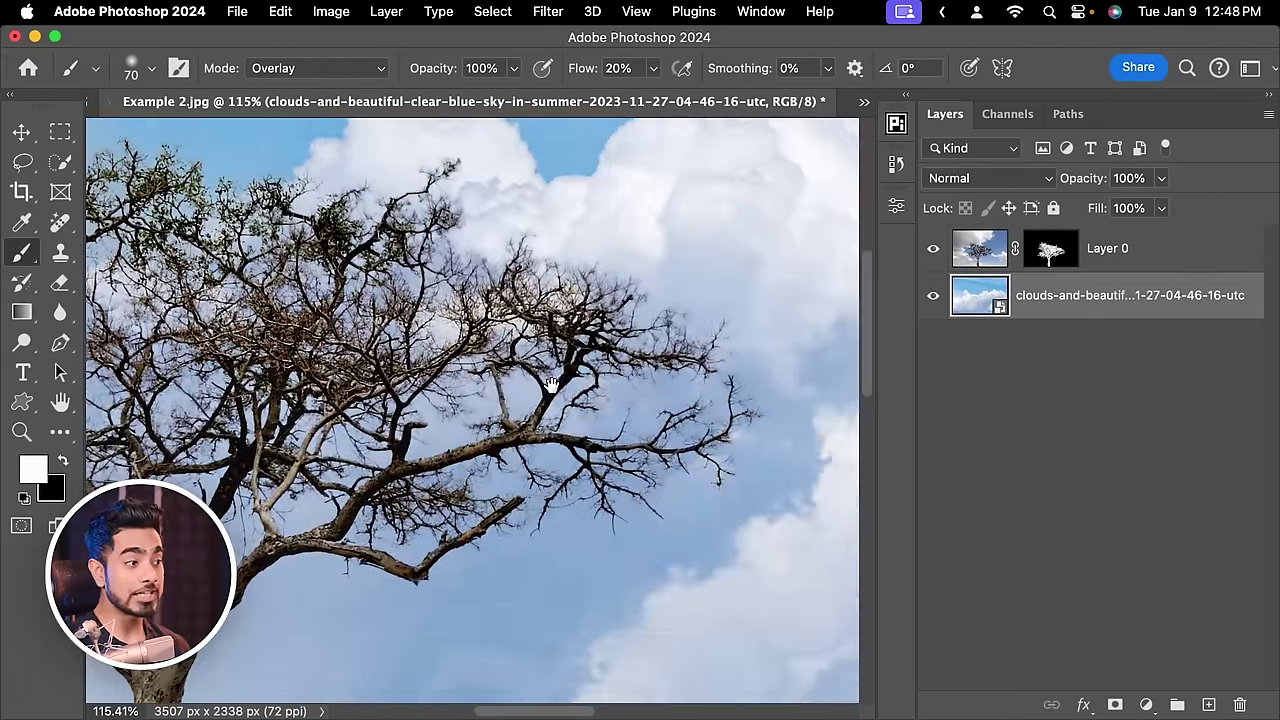
scroll(551, 385, "left", 10)
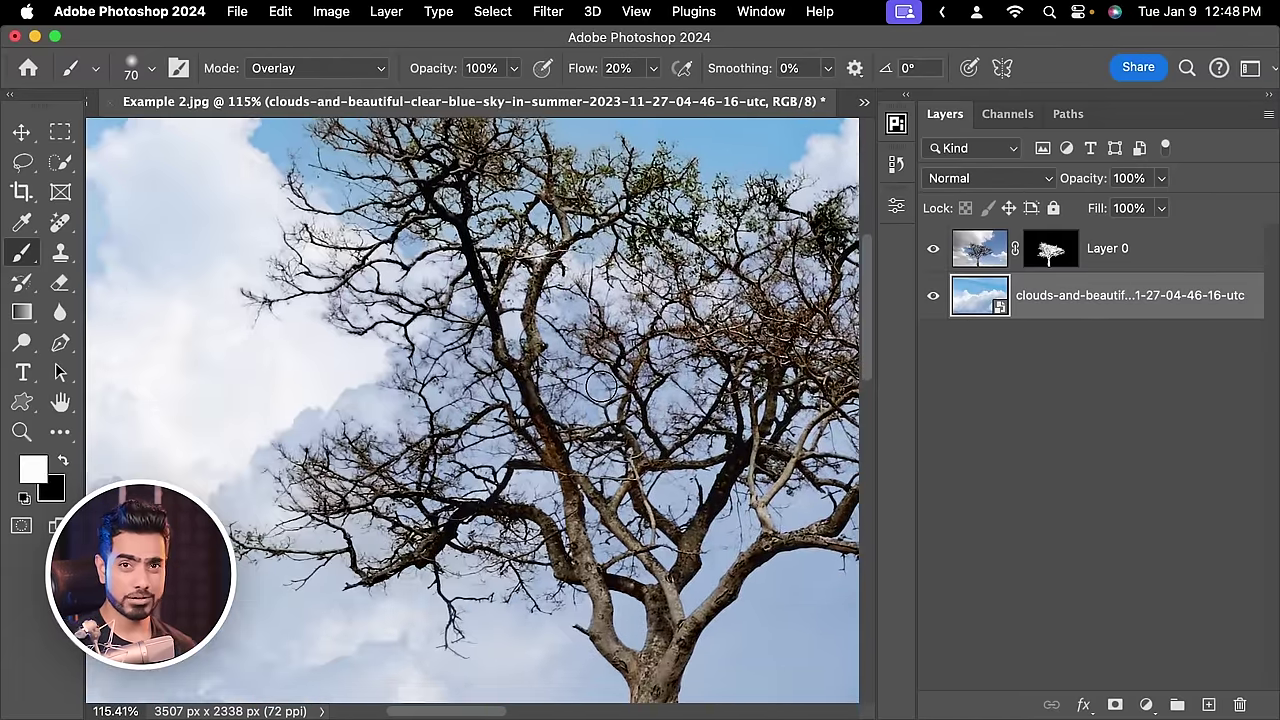
left_click(1053, 258, "alt")
scroll(686, 366, "right", 5)
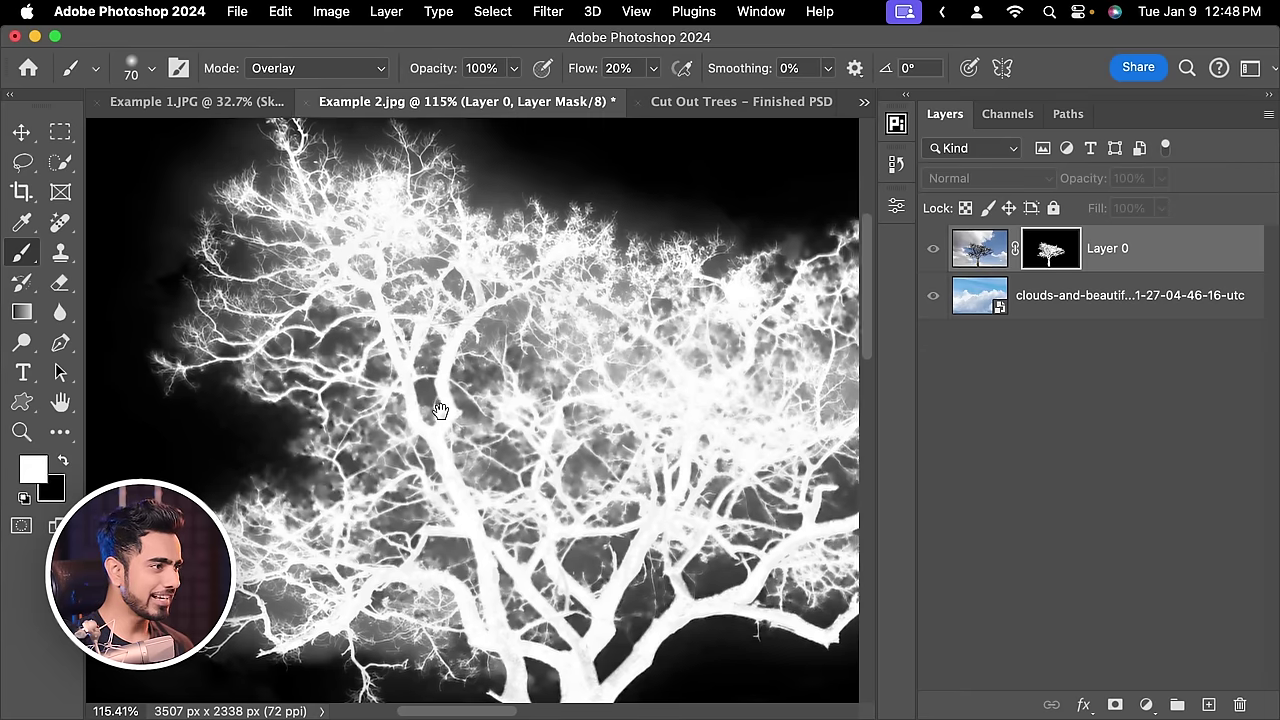
scroll(640, 307, "down", 5)
scroll(563, 397, "up", 3)
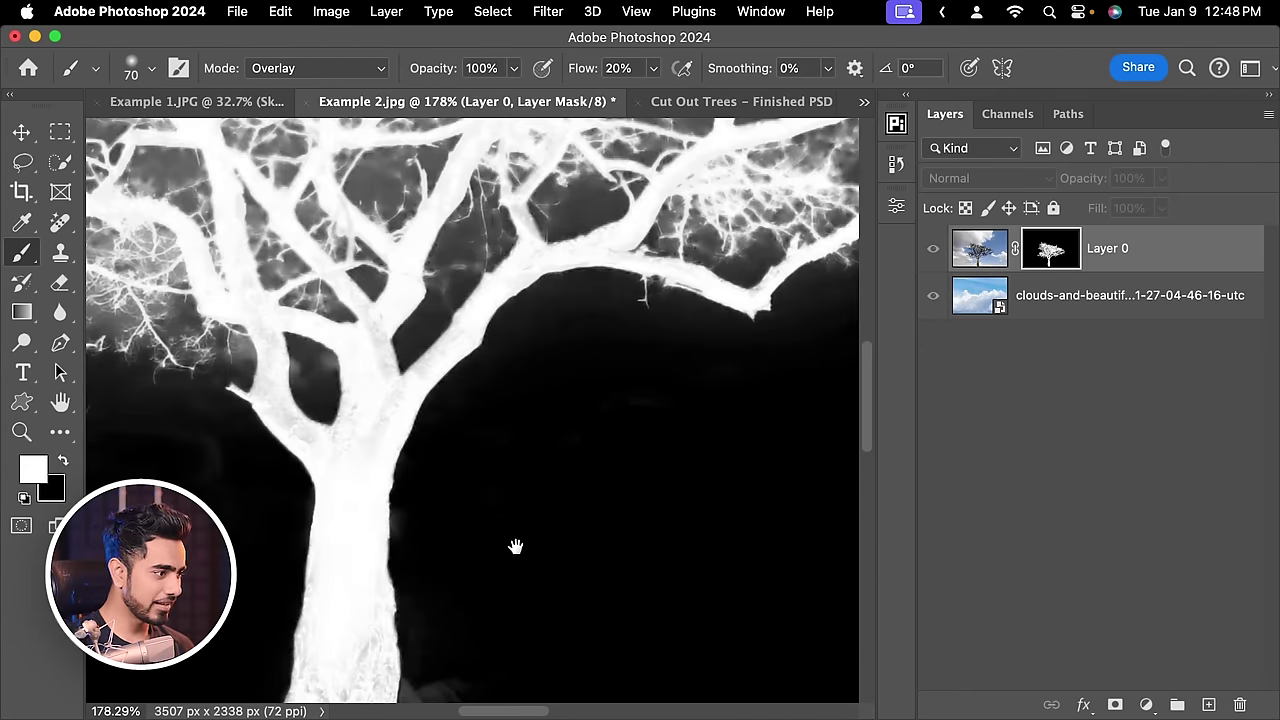
scroll(514, 543, "down", 5)
scroll(335, 453, "up", 5)
scroll(437, 500, "left", 5)
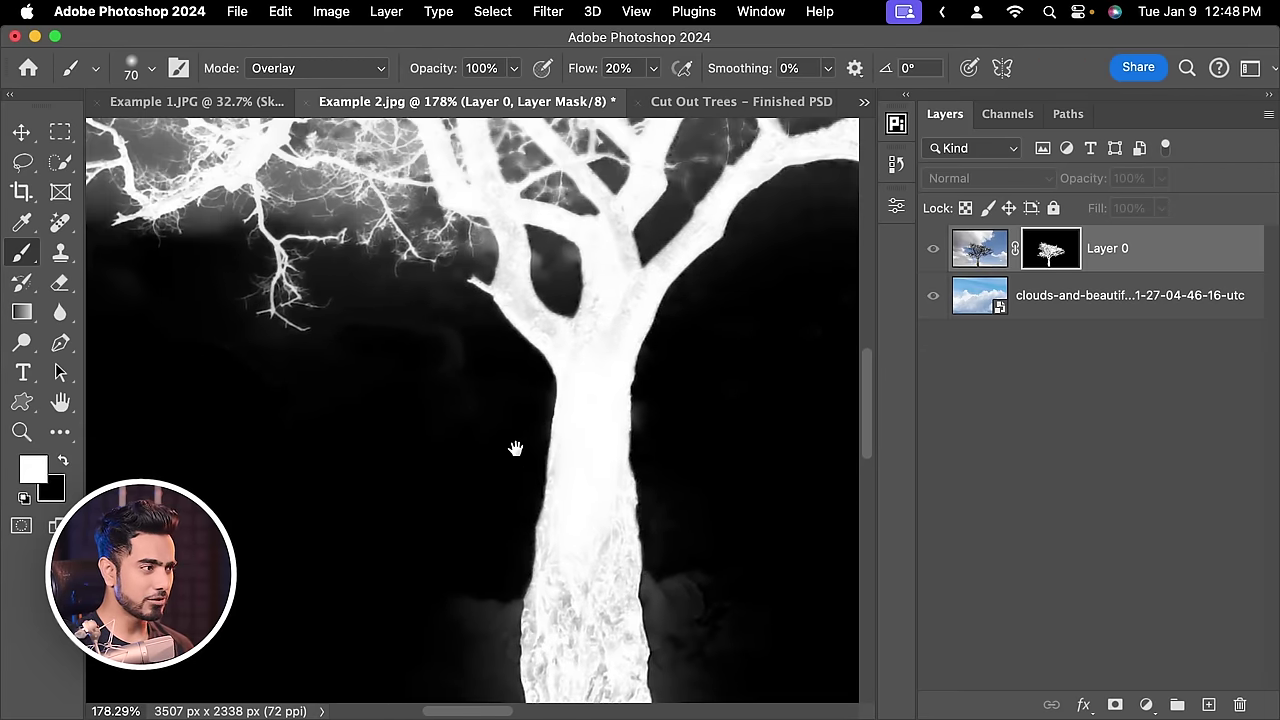
scroll(600, 320, "down", 2)
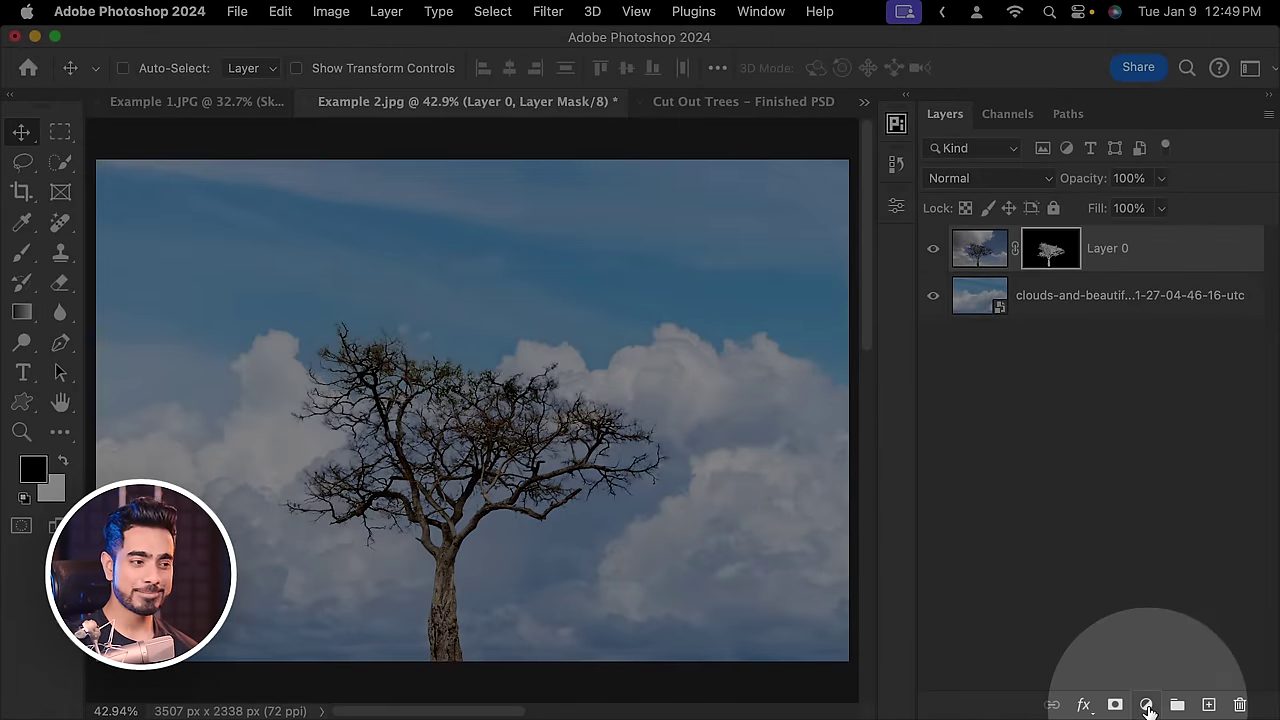
Step: Add a Color Lookup adjustment layer and preview the Crisp_Warm and Crisp_Winter LUTs
left_click(1146, 704)
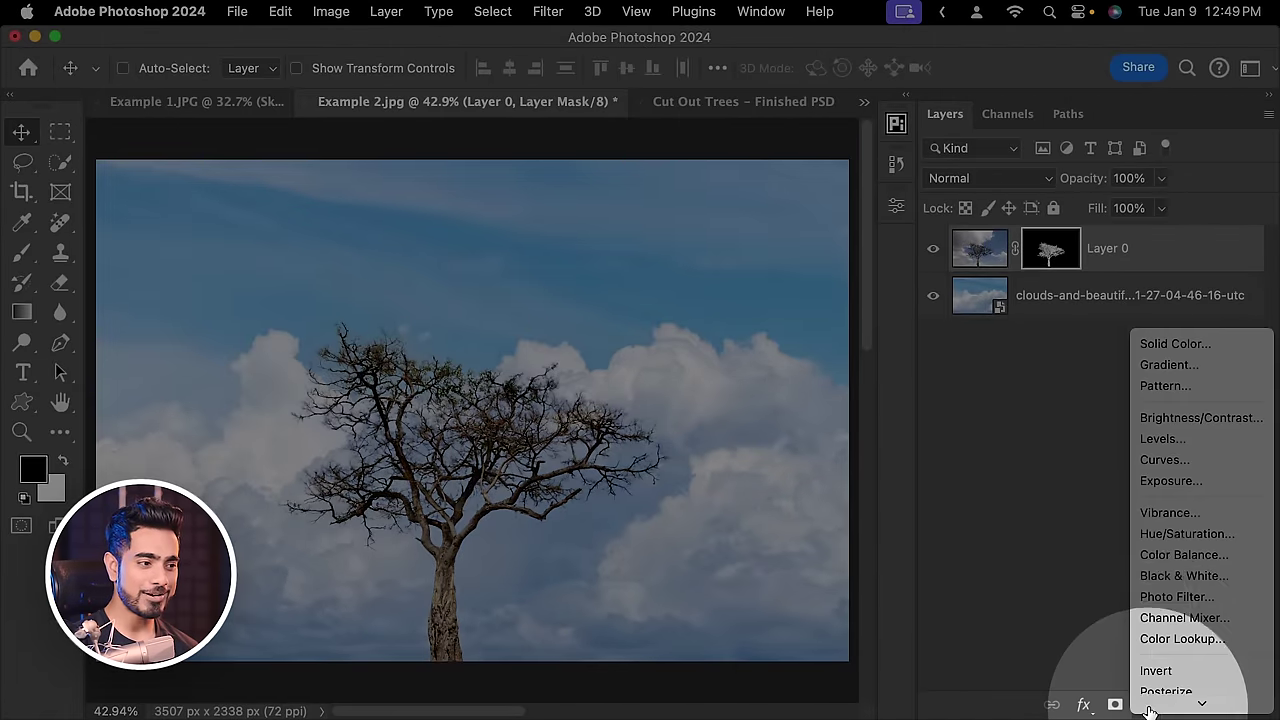
left_click(1160, 618)
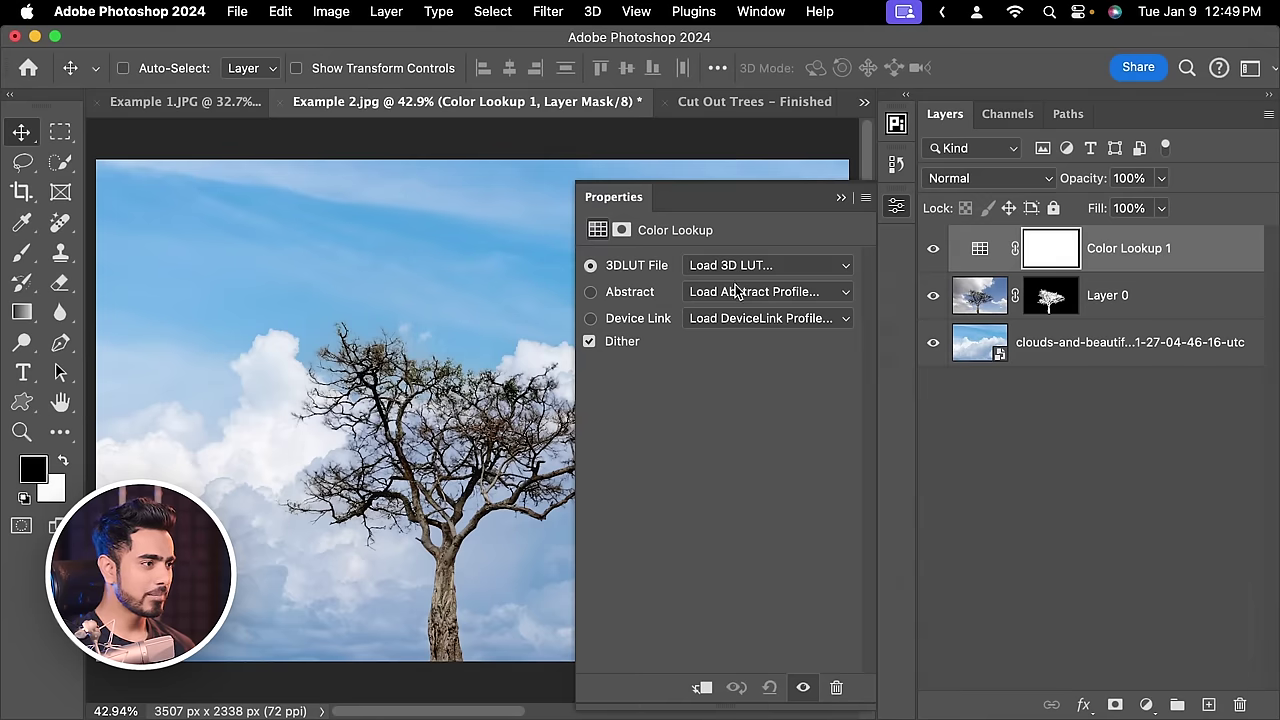
left_click(745, 266)
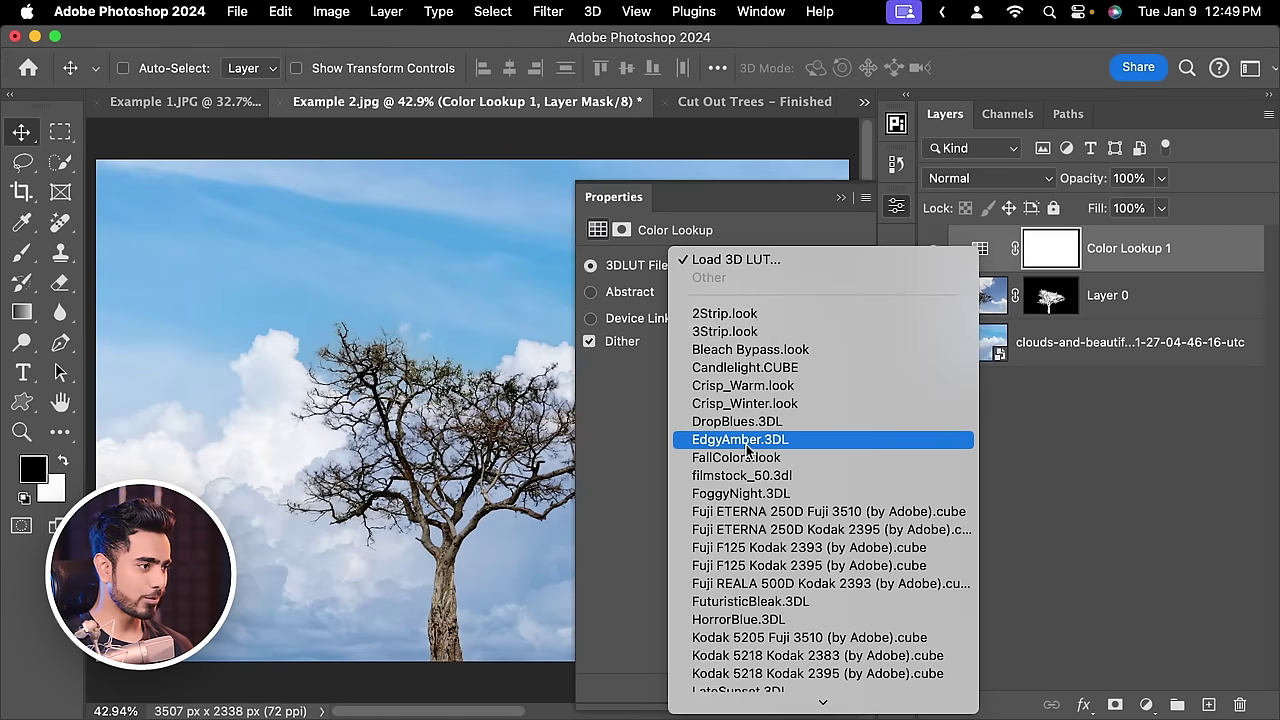
left_click(766, 388)
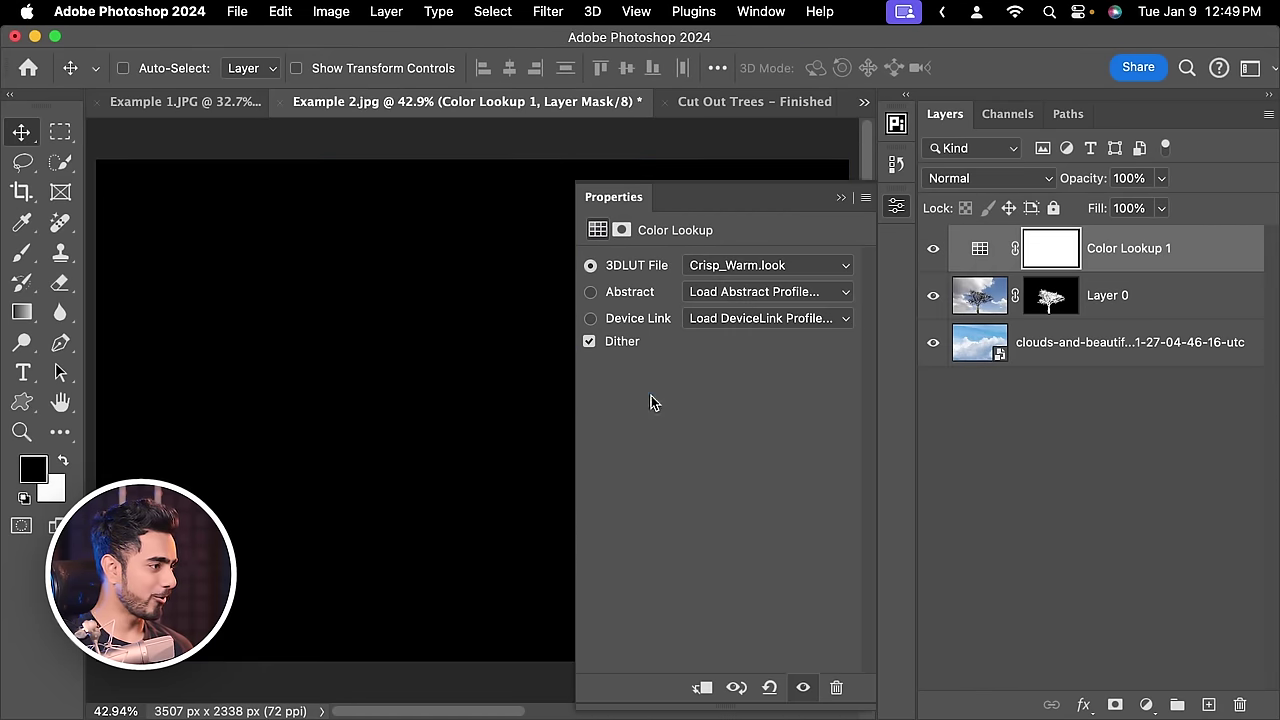
left_click(785, 262)
left_click(778, 280)
left_click(752, 264)
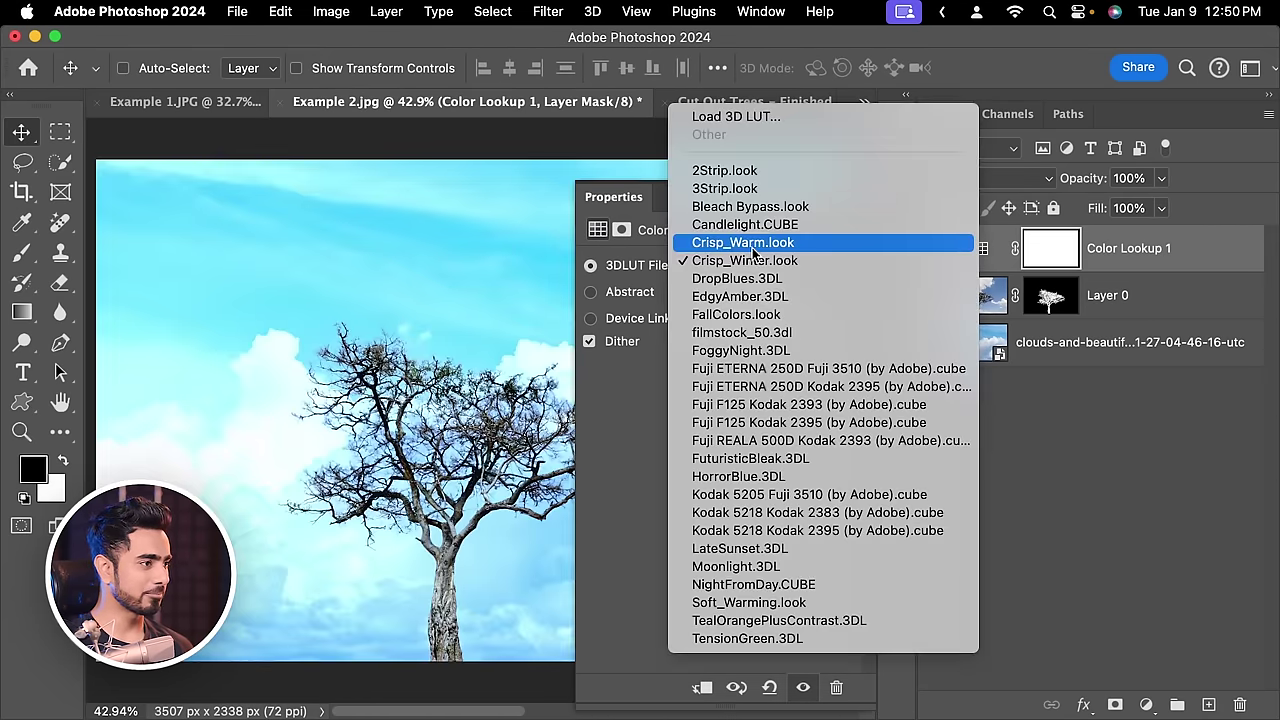
left_click(753, 243)
Step: Choose the EdgyAmber.3DL LUT and lower the layer opacity to 45%
scroll(463, 356, "down", 3)
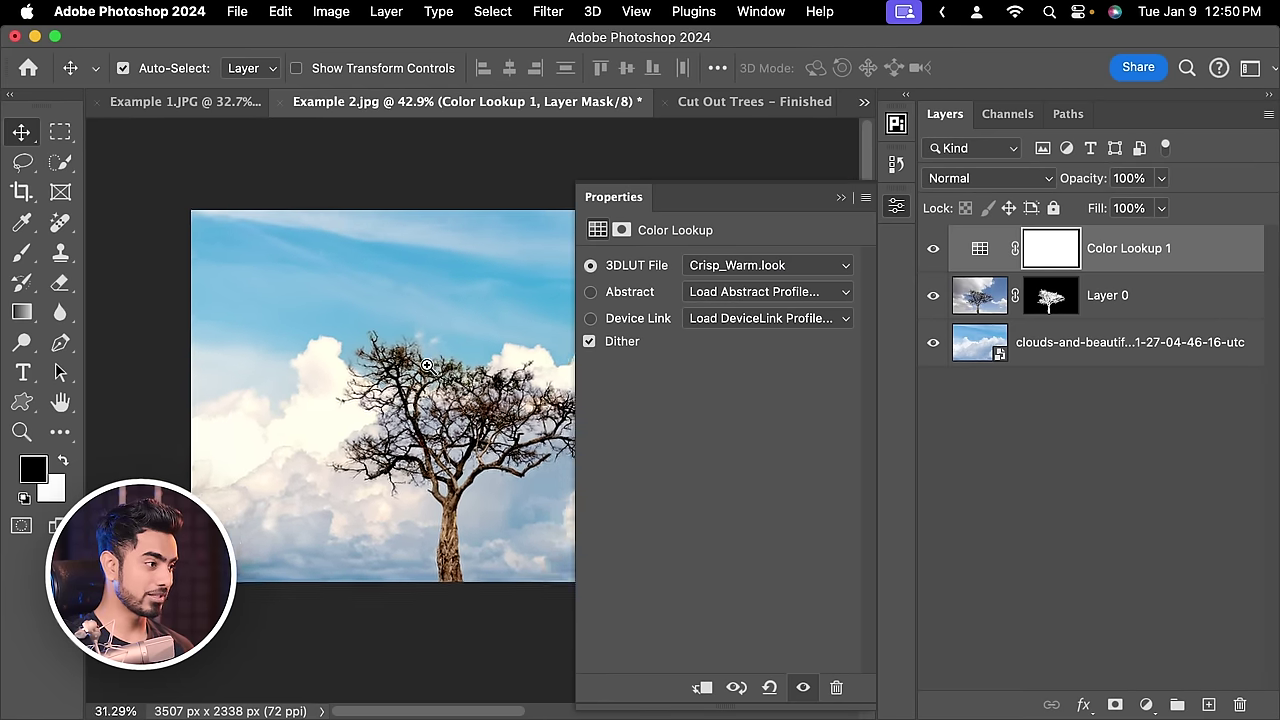
scroll(440, 380, "right", 1)
left_click(746, 280)
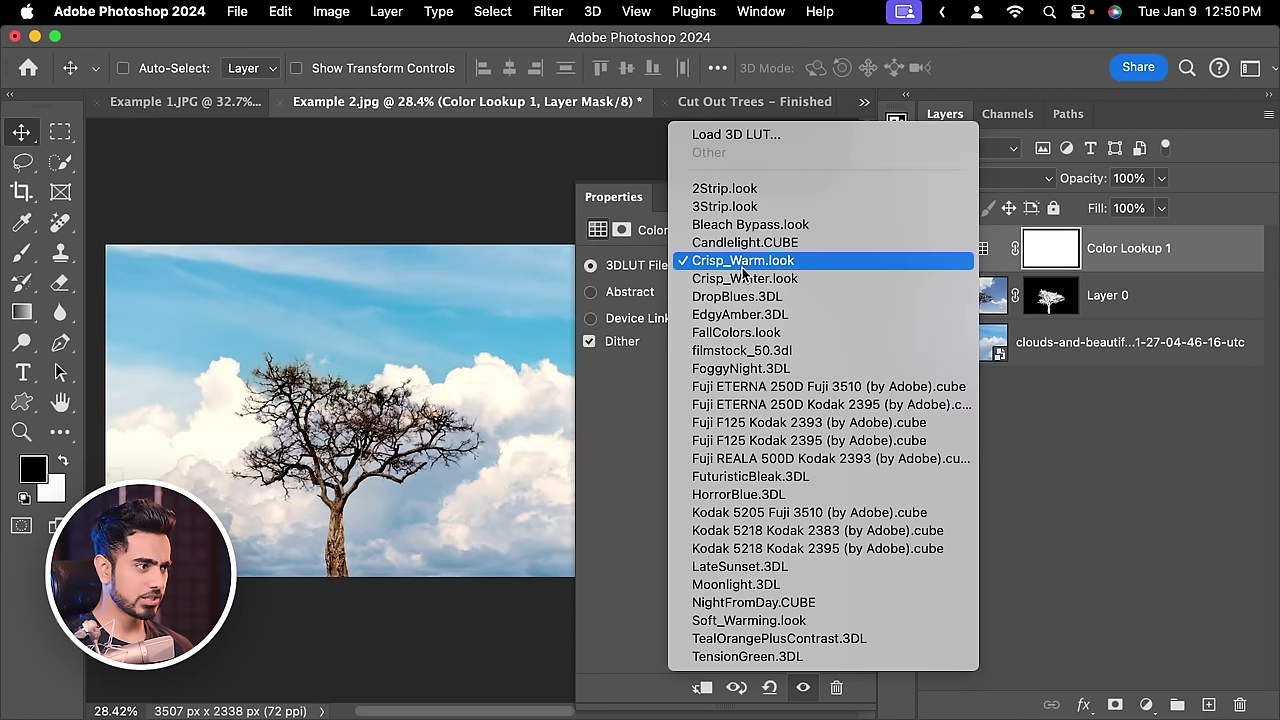
left_click(754, 311)
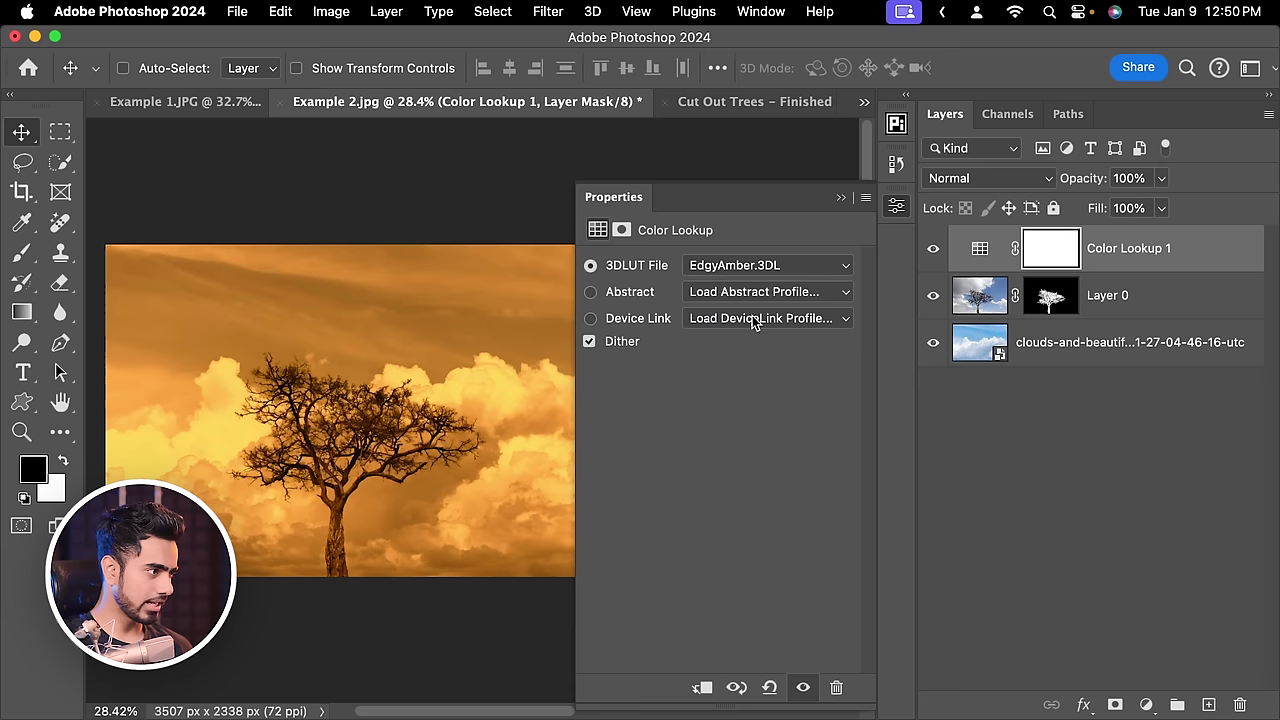
left_click_drag(1079, 186, 1045, 181)
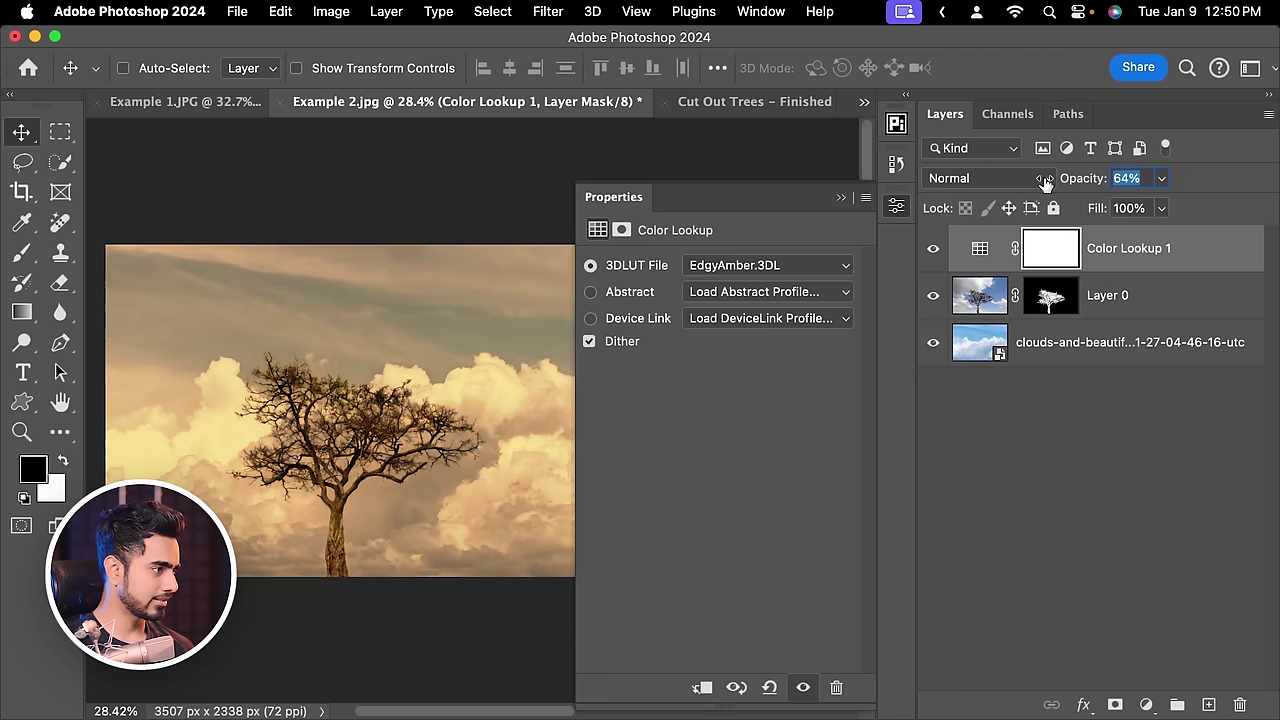
left_click(816, 211)
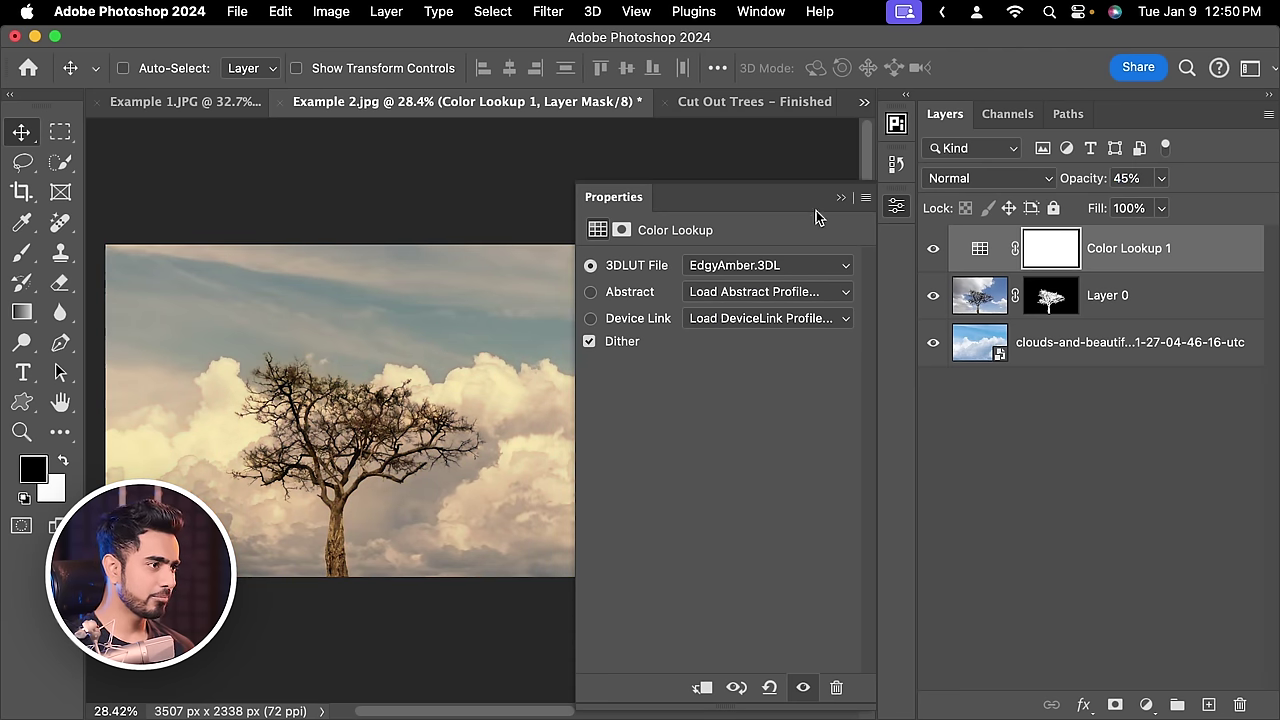
left_click(839, 199)
key("super+0")
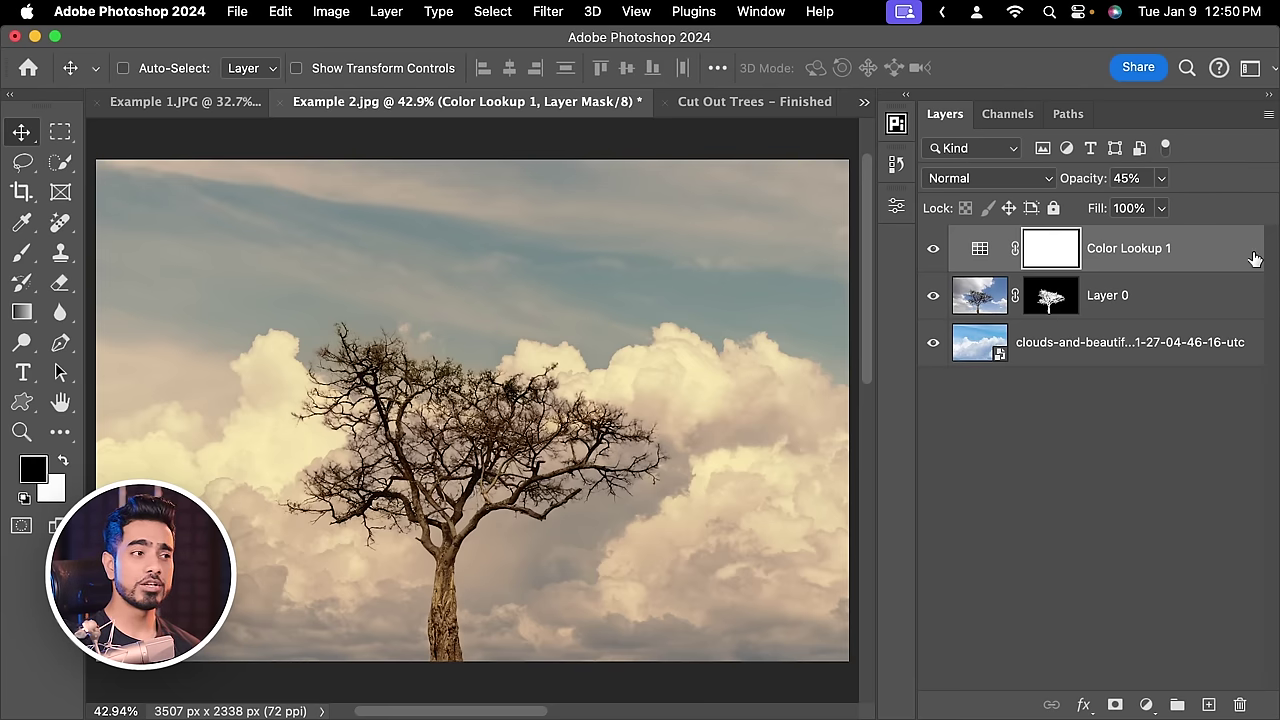
Step: Delete the Color Lookup 1 adjustment and match the subject's colours to the background in PiXimperfect Compositing
left_click_drag(1254, 259, 1239, 705)
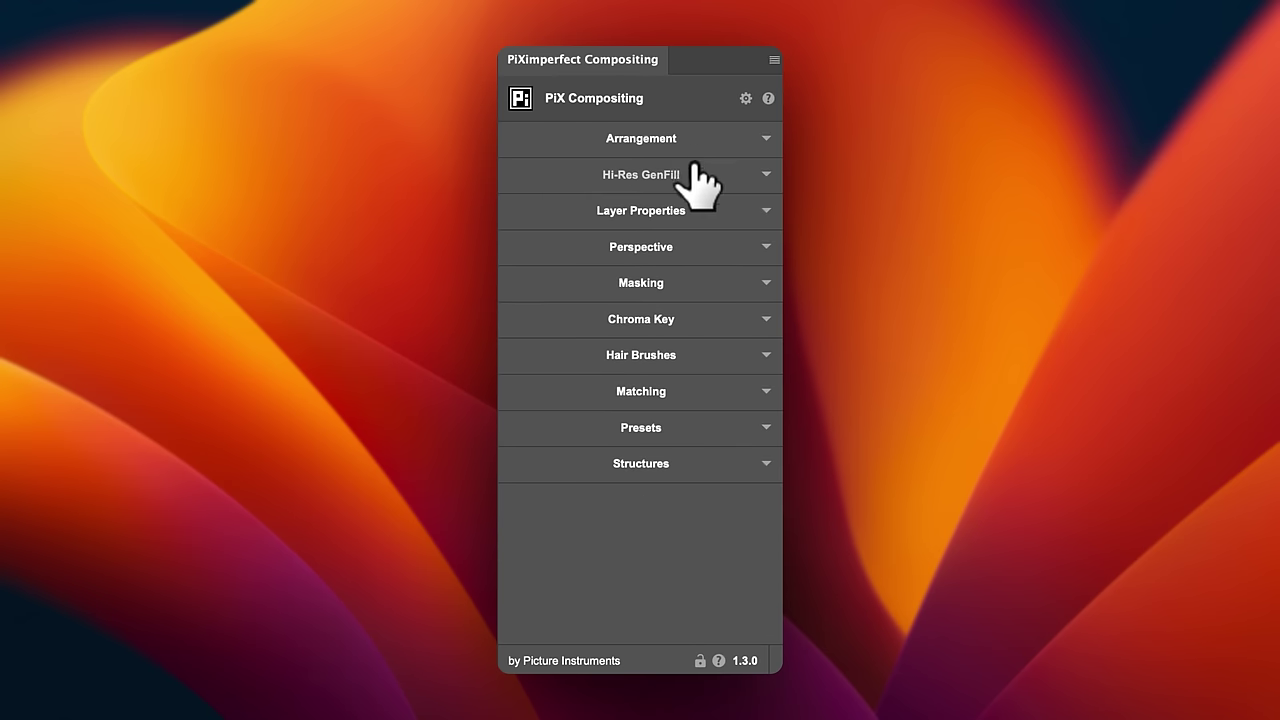
left_click(697, 167)
left_click(697, 176)
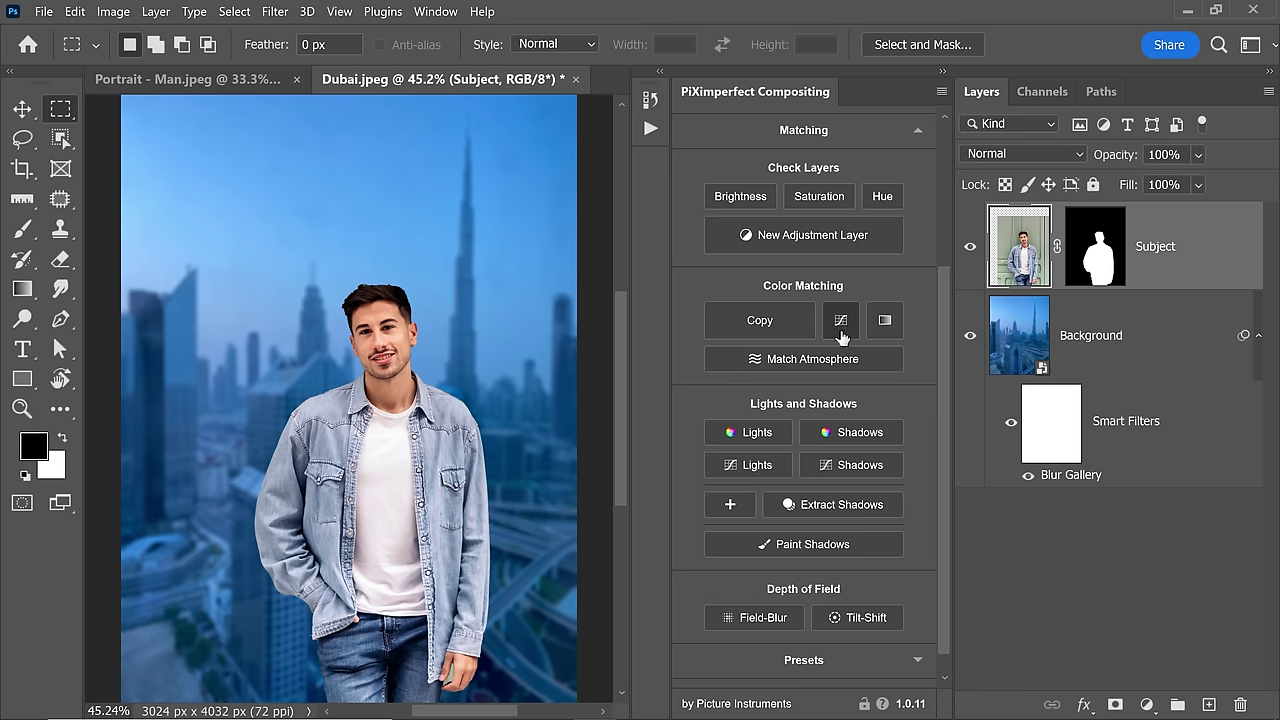
left_click(841, 330)
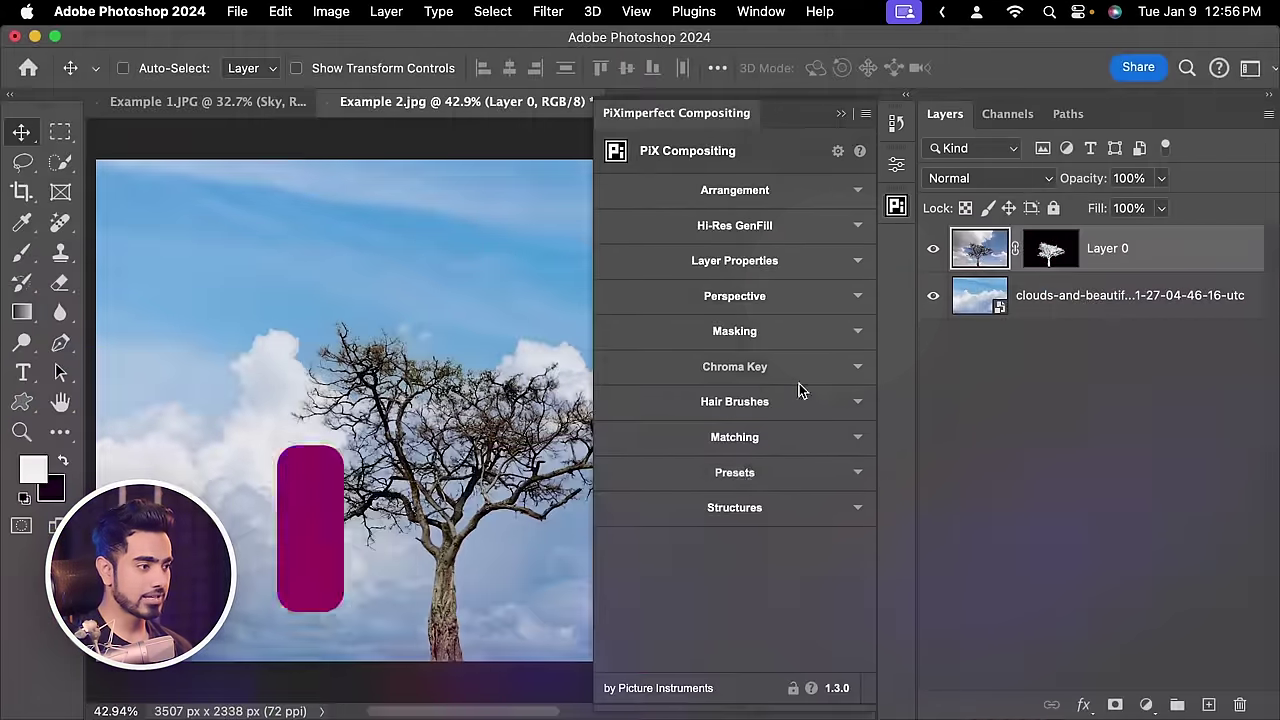
Step: Generate preset thumbnails, preview the first and two Random grades, then commit the Vintage preset
left_click(755, 478)
scroll(872, 398, "down", 5)
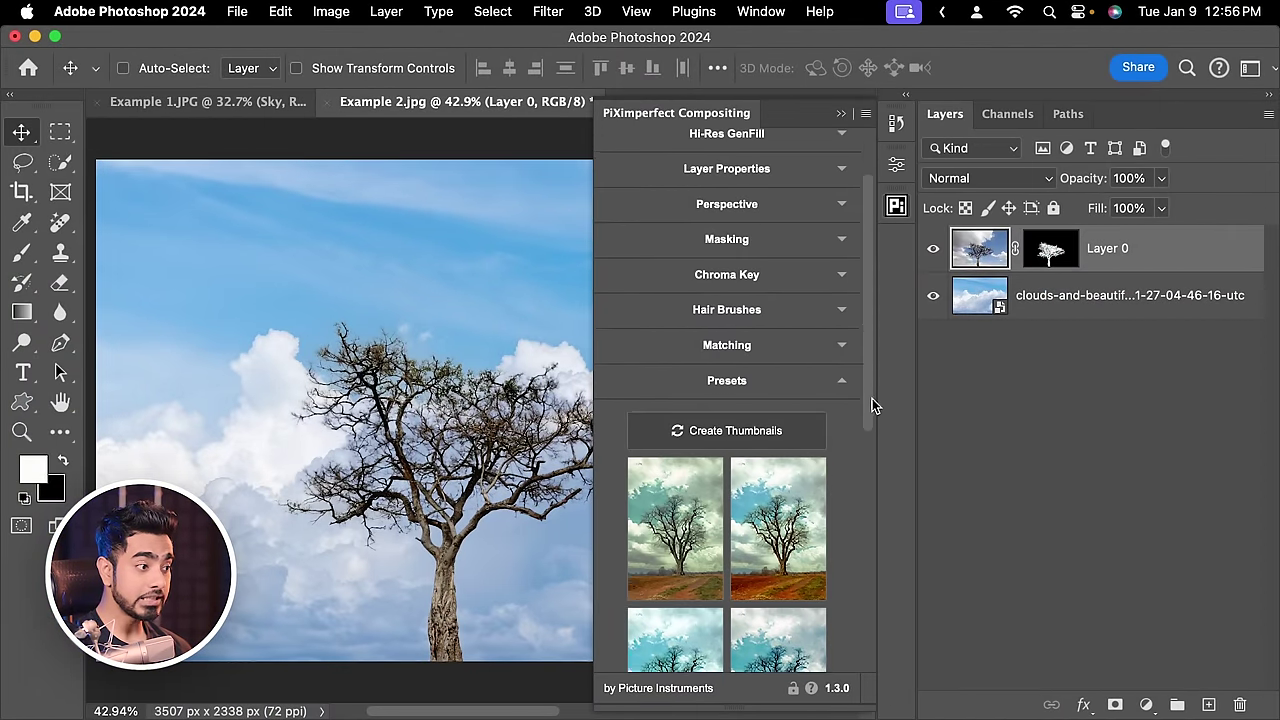
left_click(748, 322)
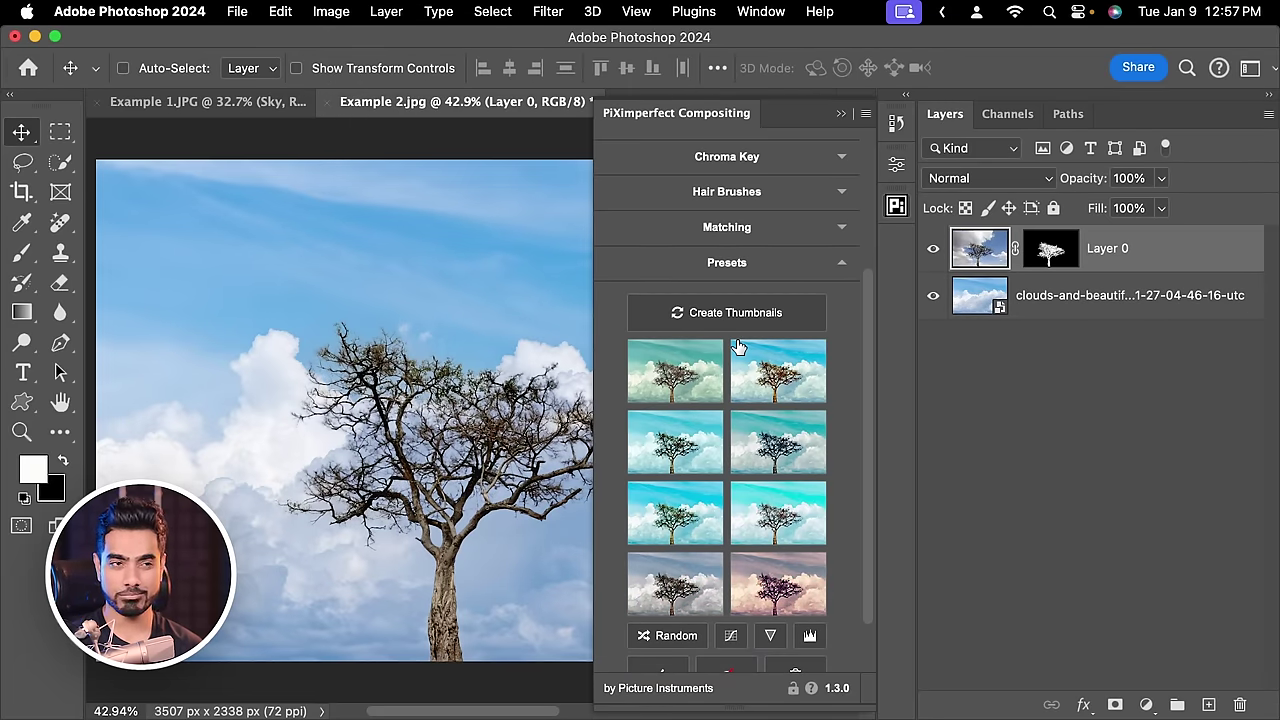
left_click(688, 378)
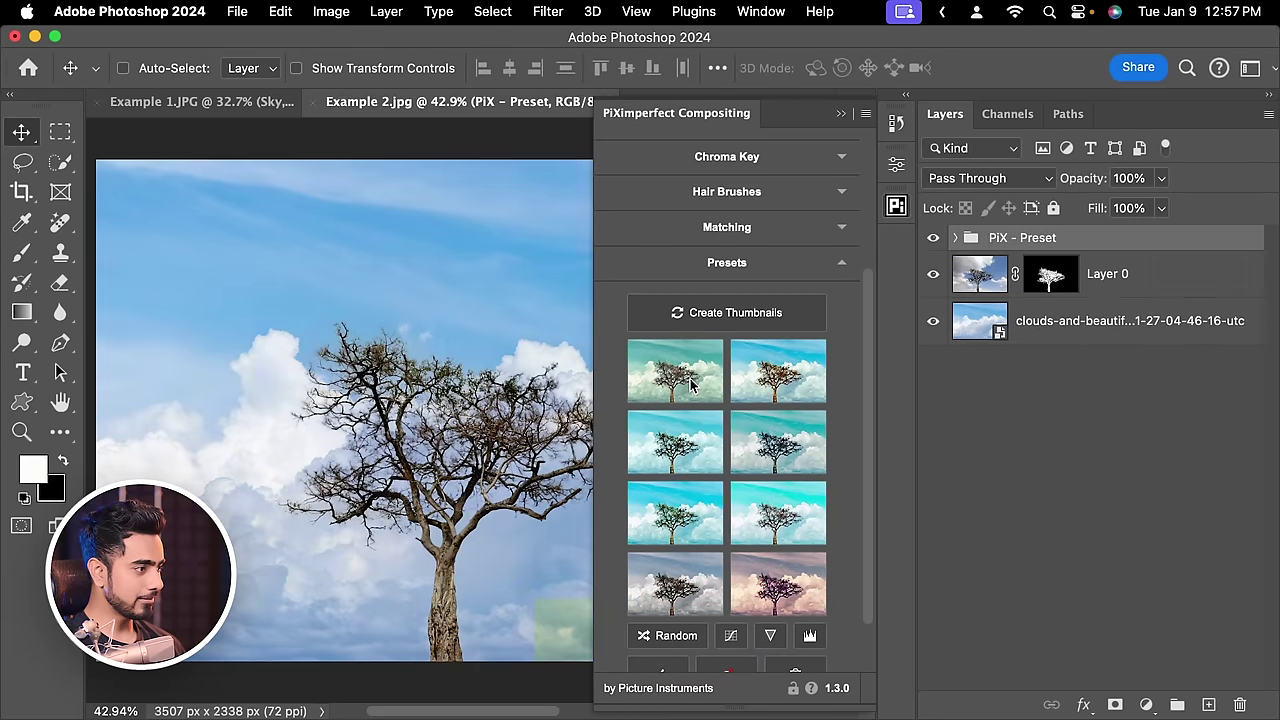
scroll(495, 402, "down", 2)
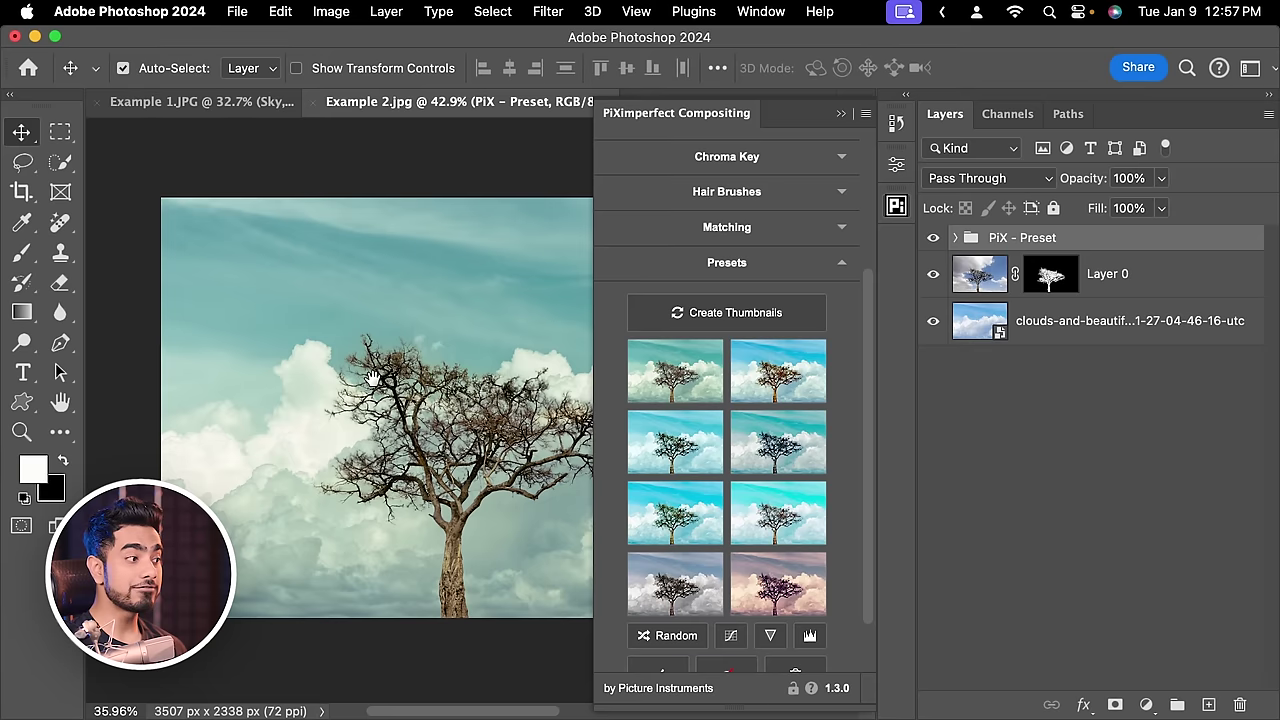
left_click_drag(550, 377, 440, 365)
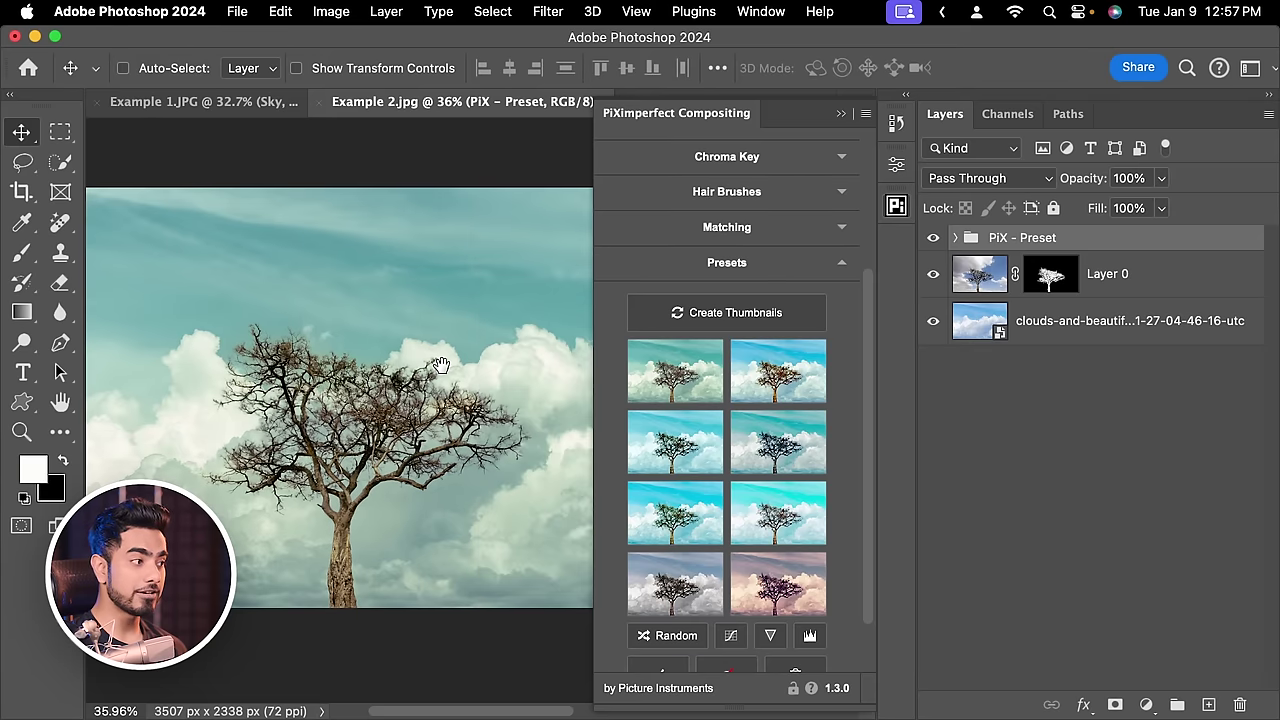
left_click(670, 637)
left_click(672, 640)
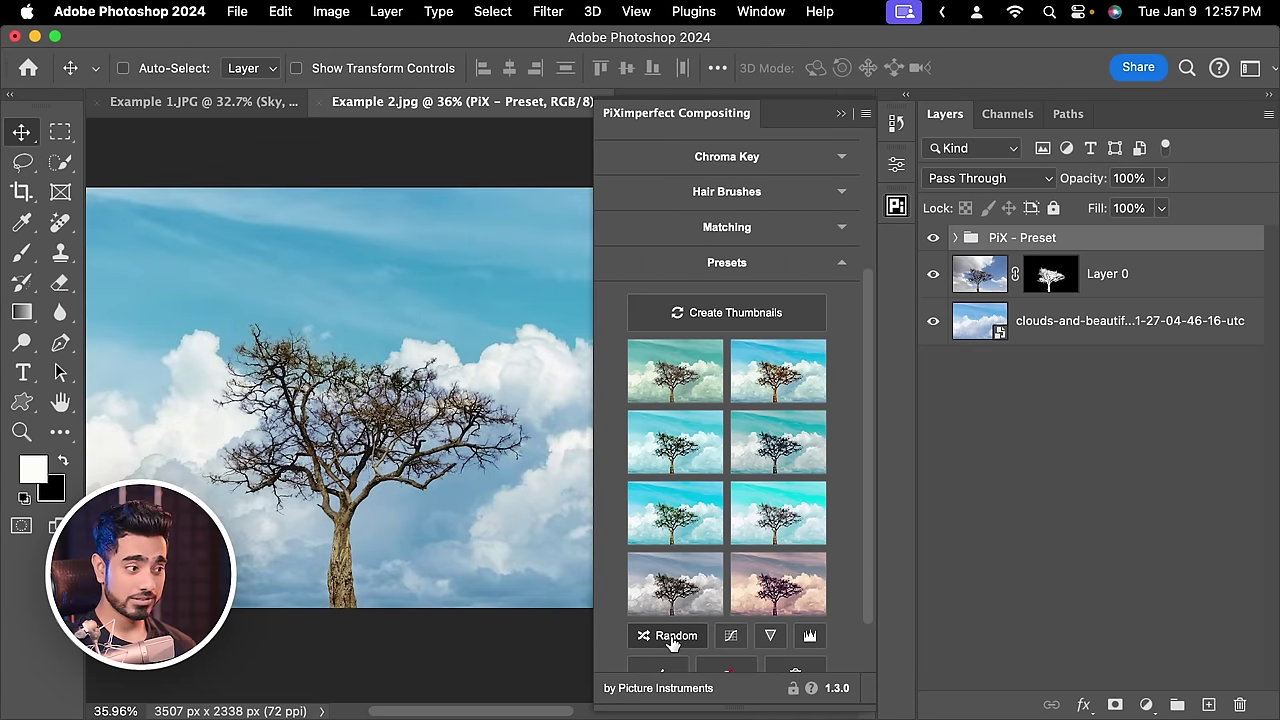
scroll(874, 492, "down", 2)
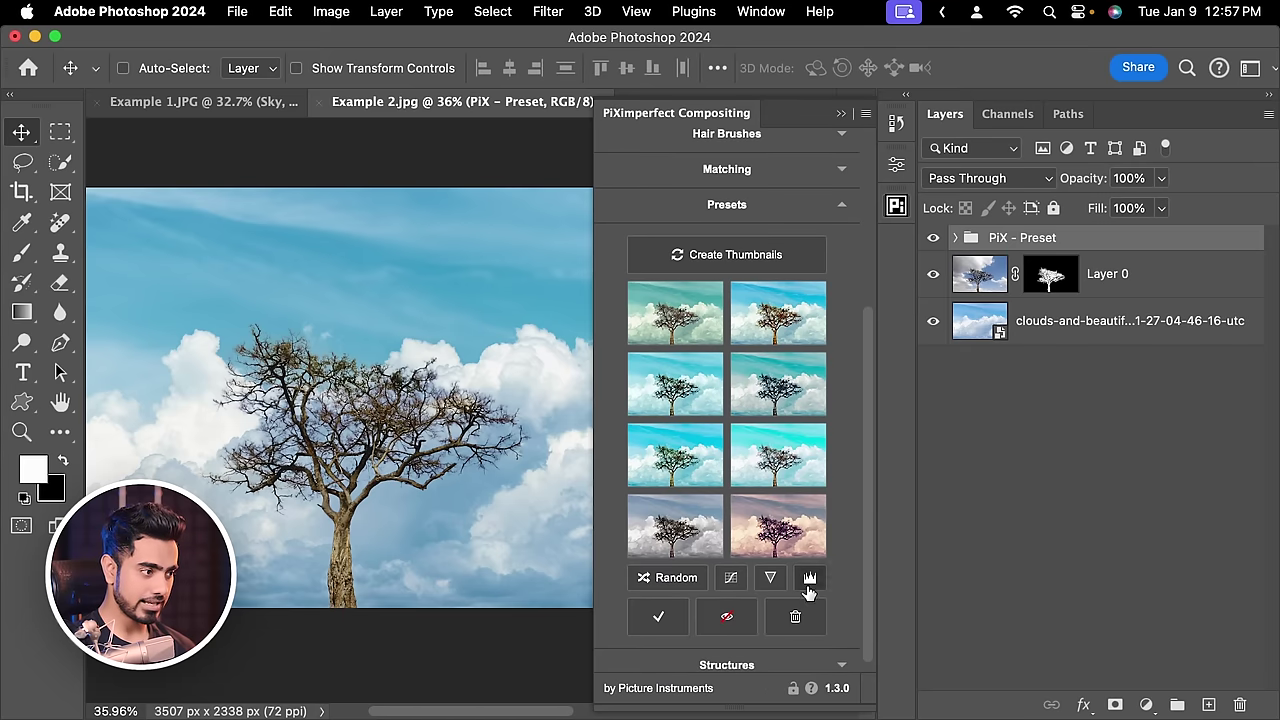
left_click(659, 618)
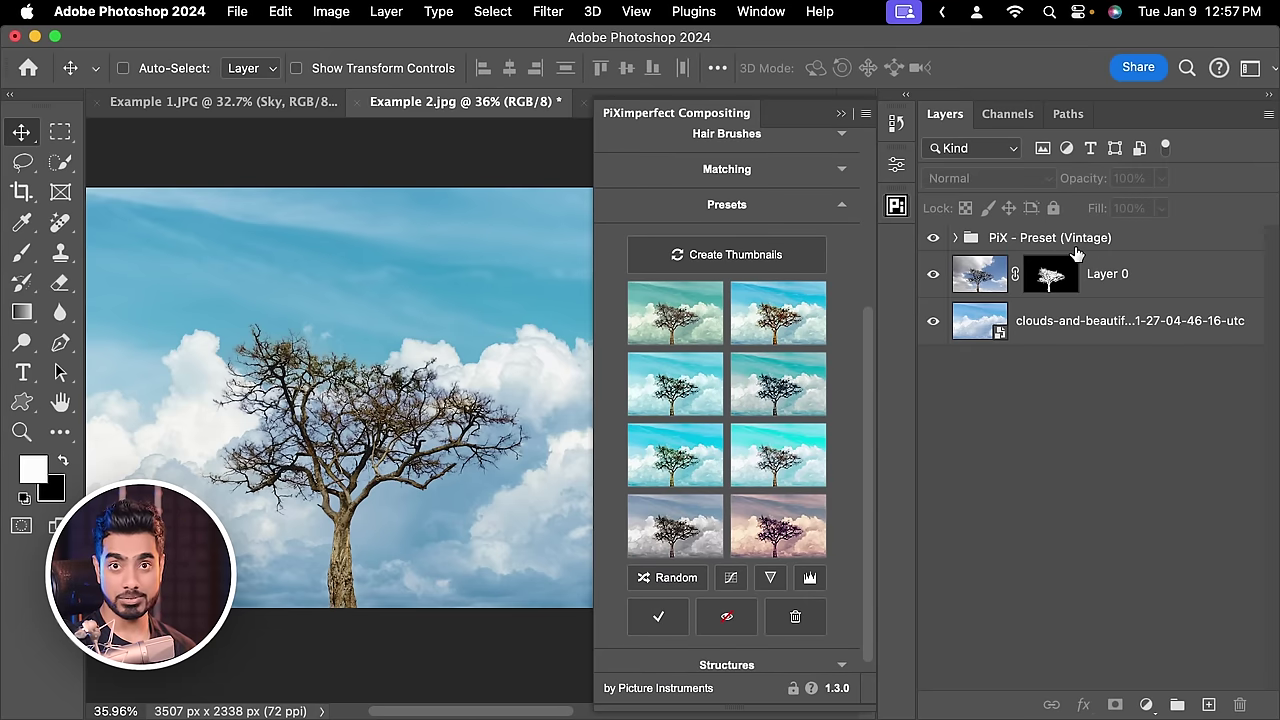
Step: Regenerate preset thumbnails, compare green and purple vintage presets, and commit the green one
left_click(754, 257)
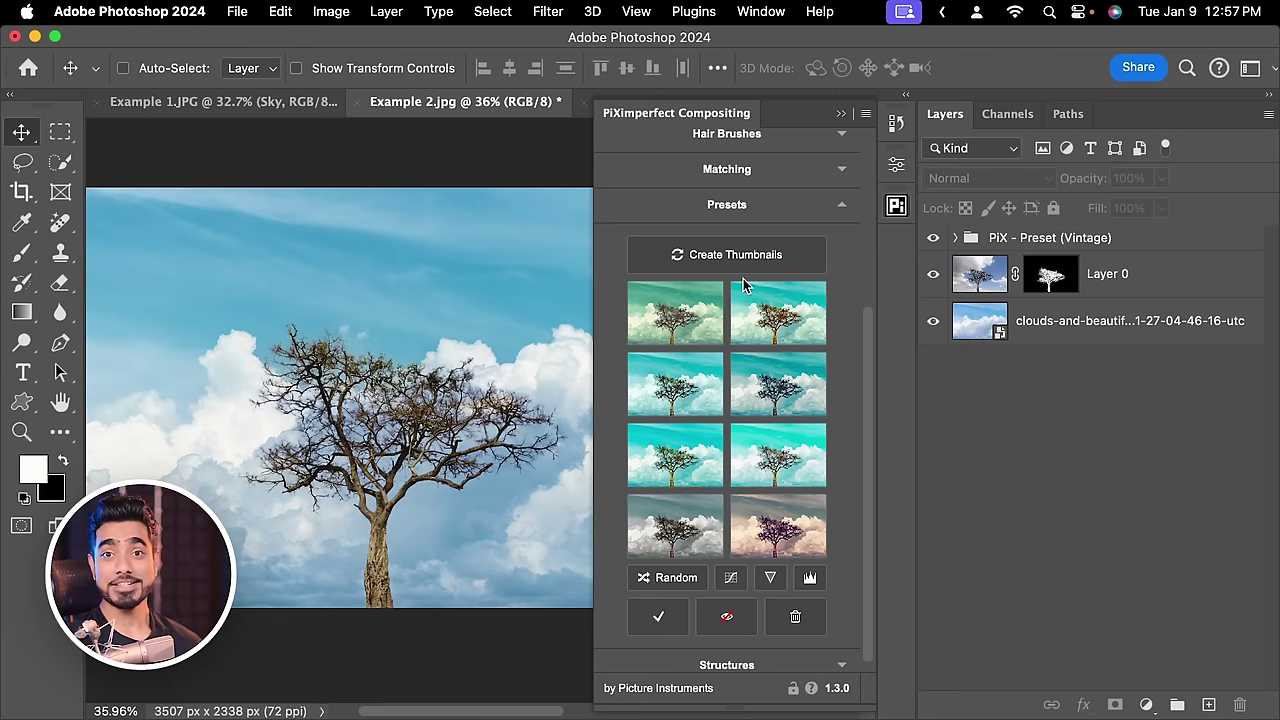
left_click(679, 321)
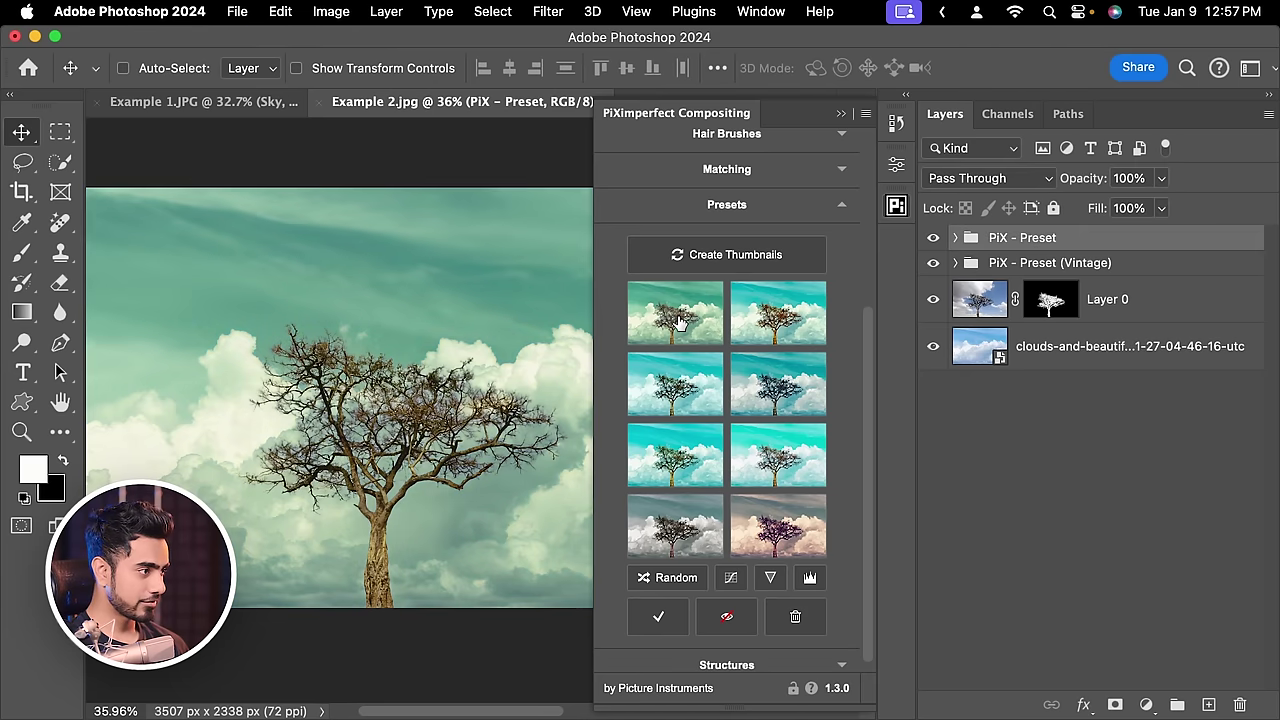
left_click(787, 545)
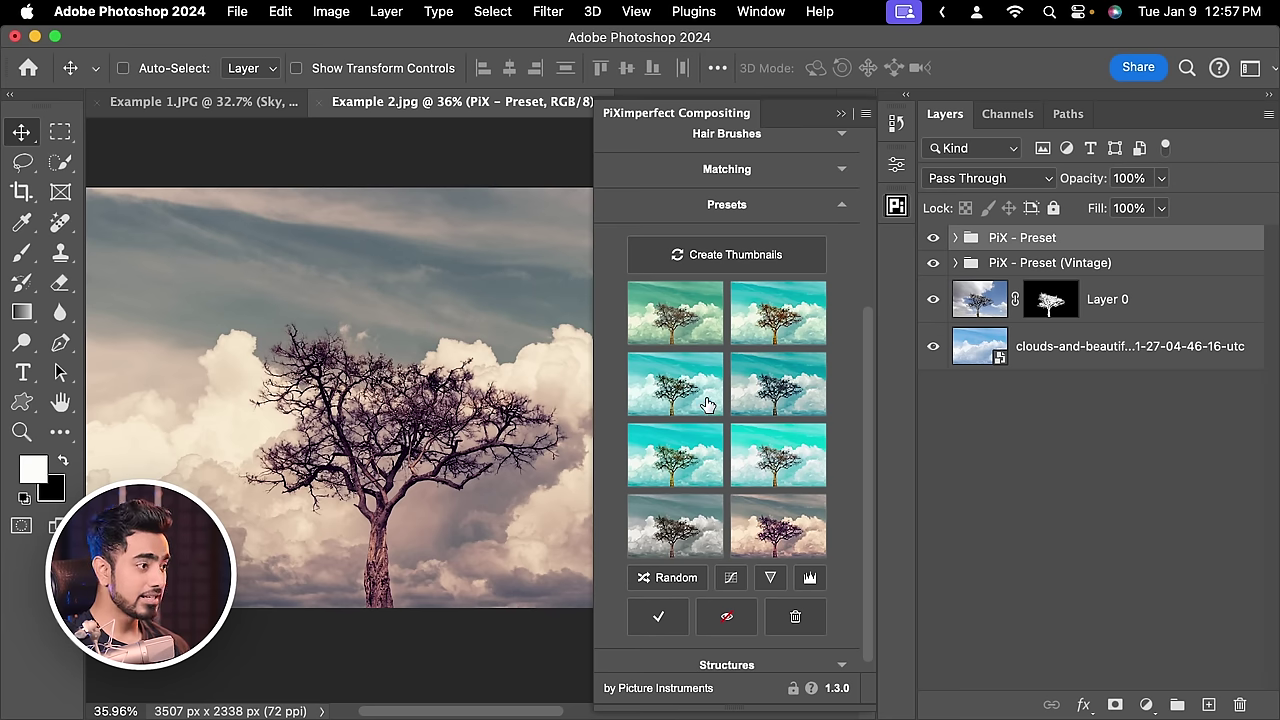
left_click(680, 316)
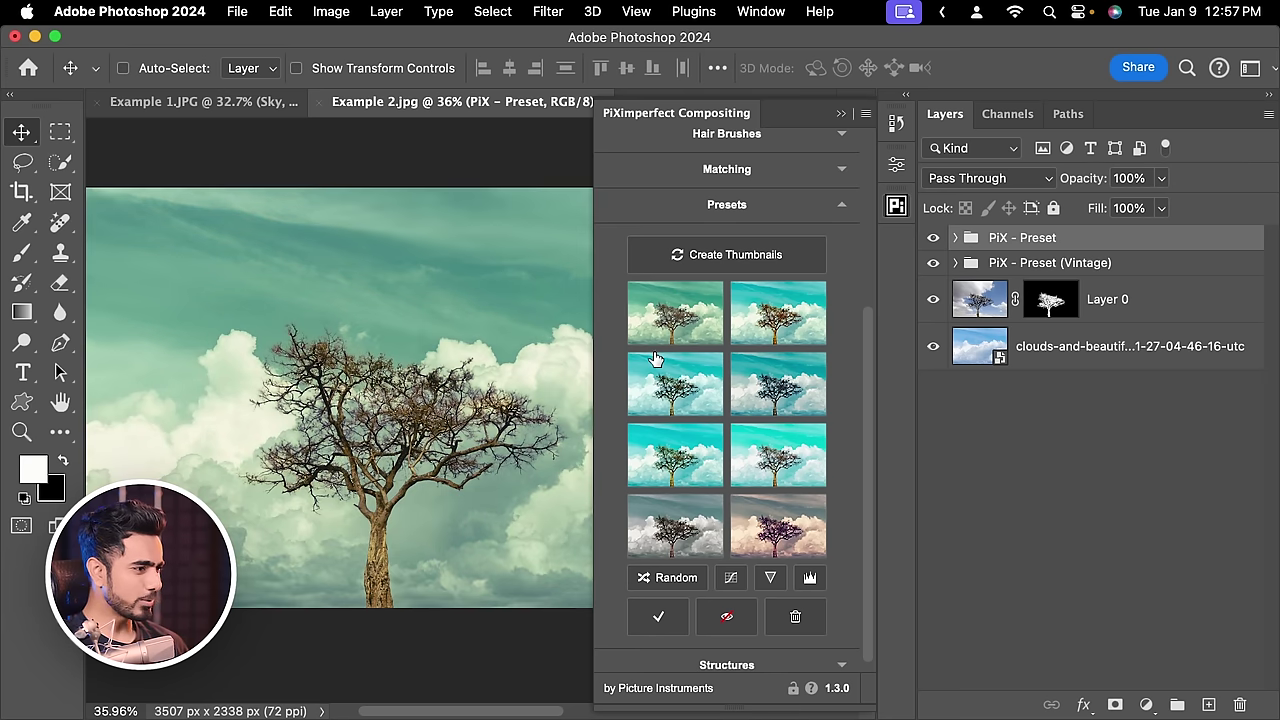
left_click(677, 612)
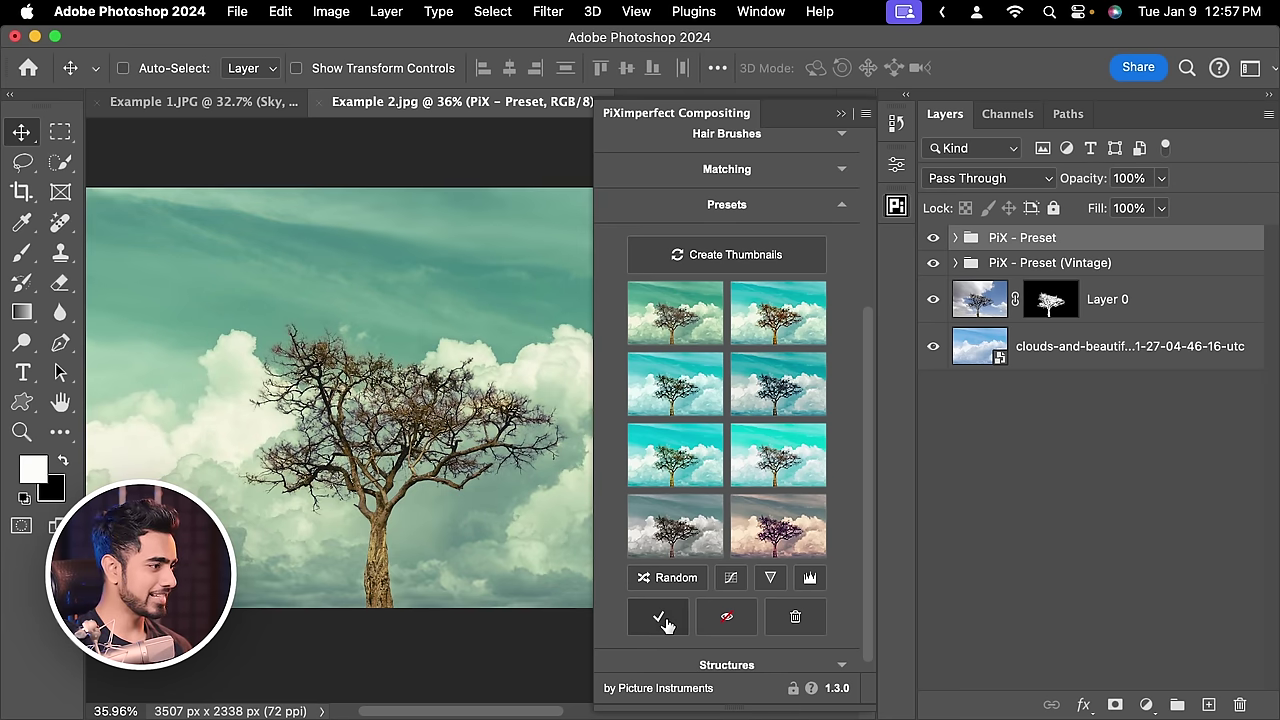
Step: Close the compositing panel and set the new preset group's opacity to 60%
left_click(842, 116)
left_click_drag(1080, 177, 1050, 180)
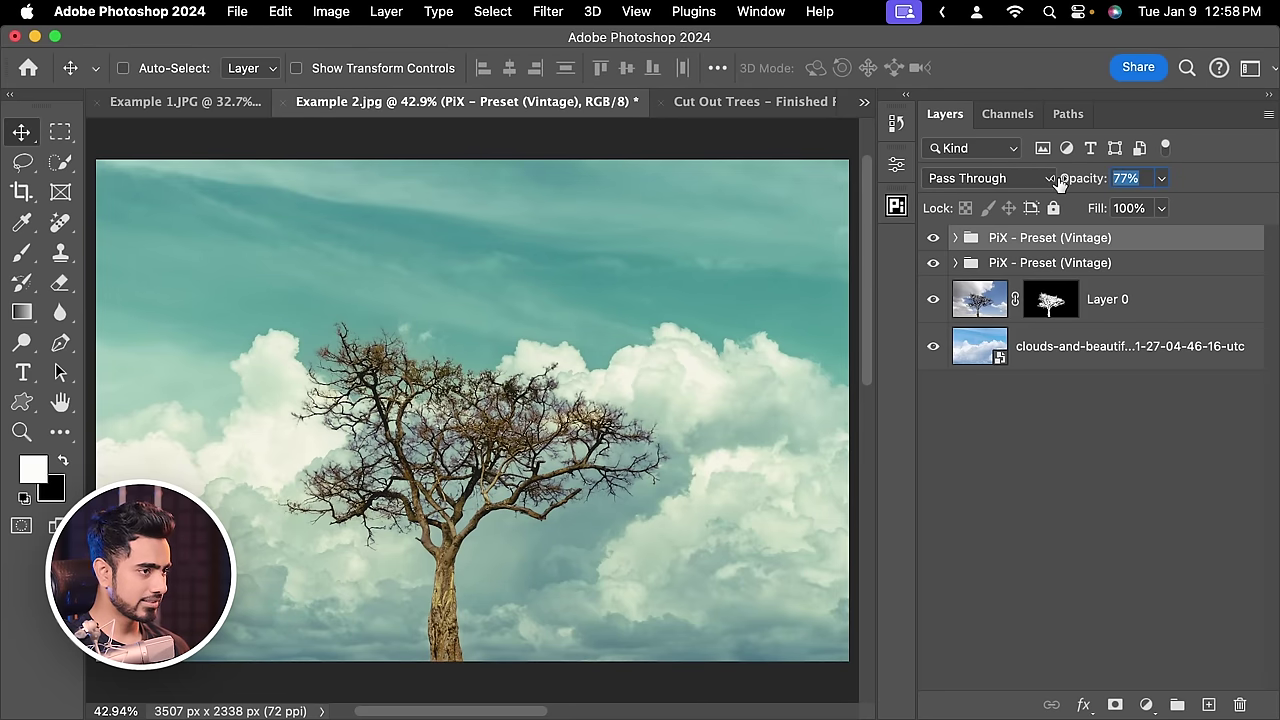
left_click(1061, 180)
type("60")
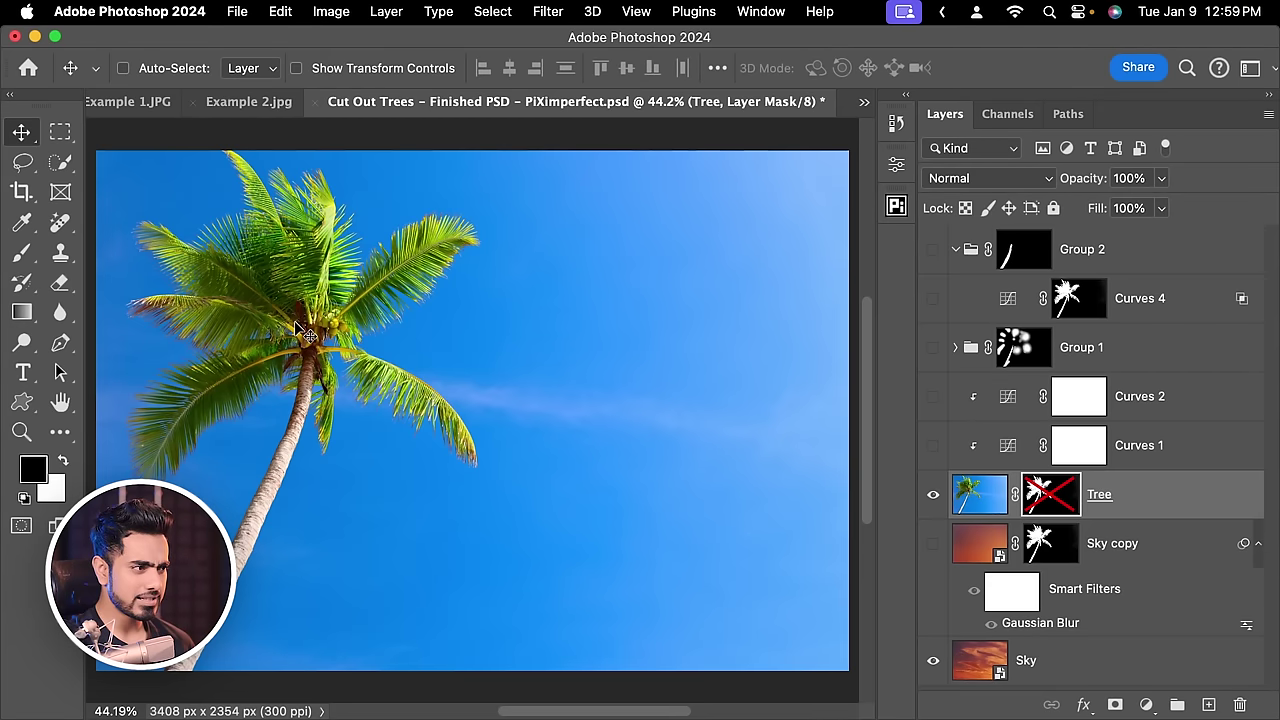
Step: Hide the Tree layer so only the orange sunset Sky layer is visible
left_click(933, 496)
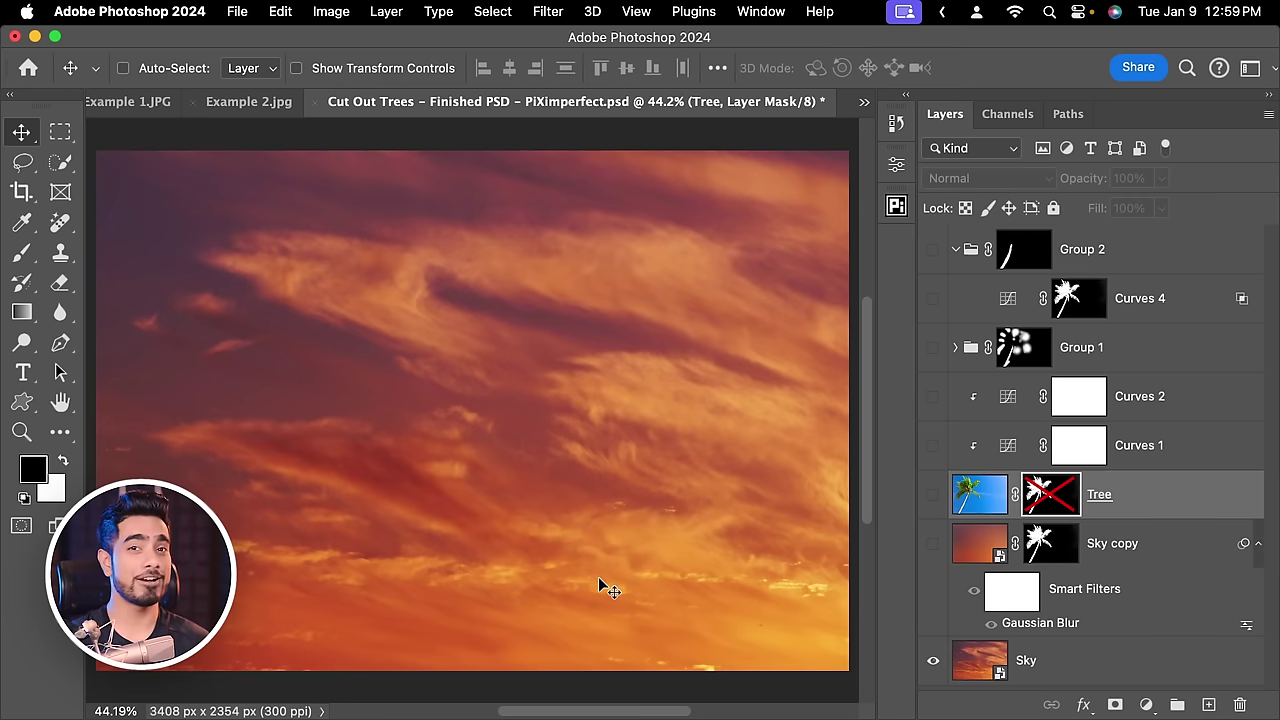
Step: Show the Tree layer again with its mask re-enabled, checking the mask on its own
left_click(933, 496)
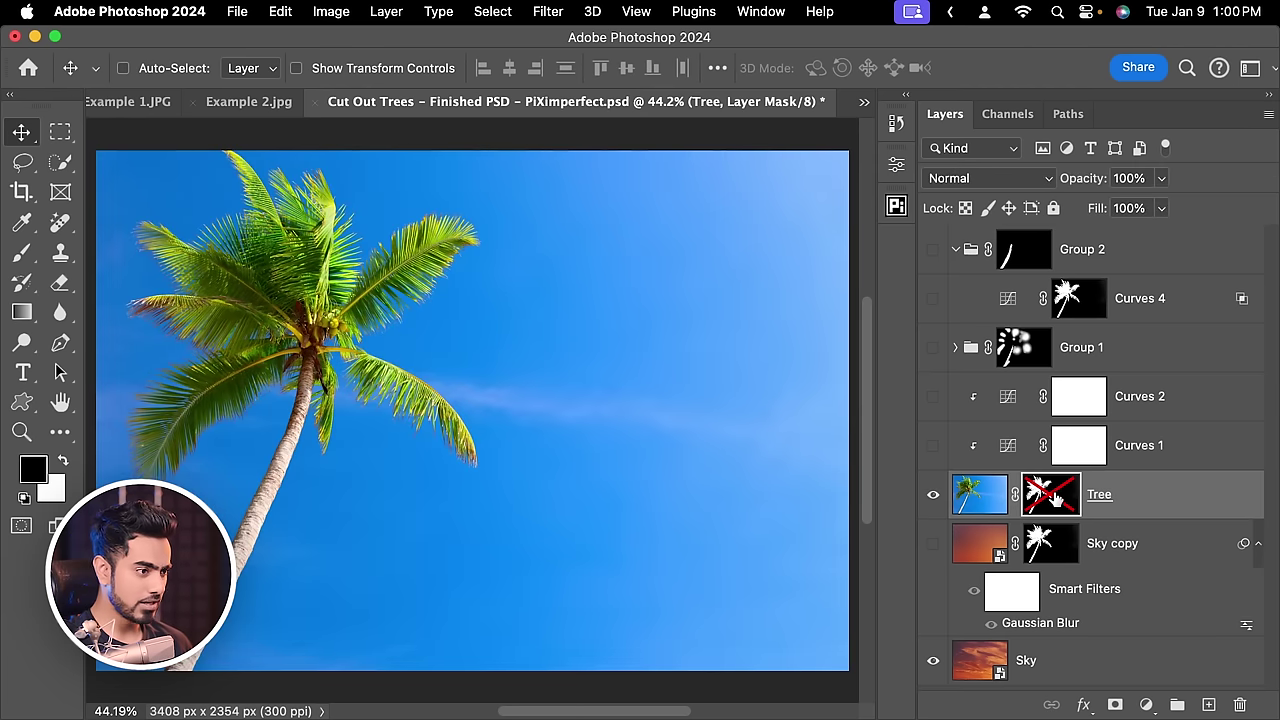
left_click(1055, 504, "shift")
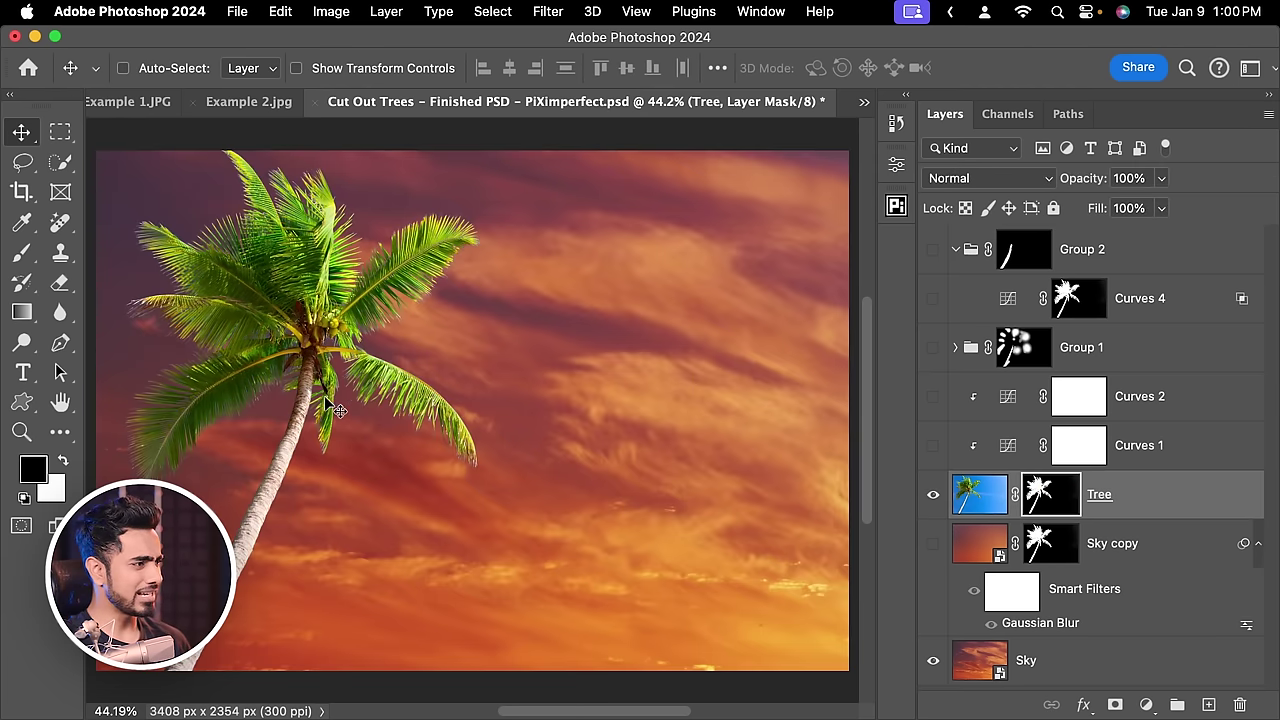
scroll(380, 270, "up", 5)
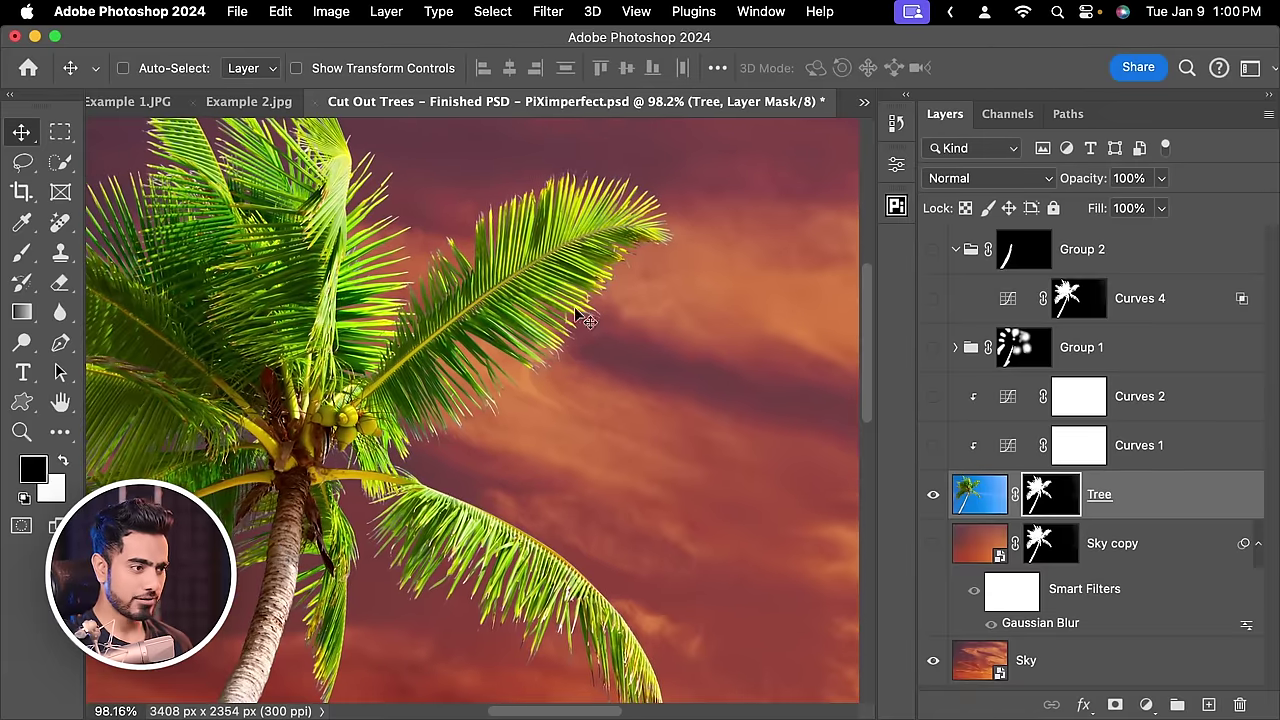
left_click(1047, 497, "alt")
left_click_drag(303, 385, 533, 365)
left_click(1055, 505, "alt")
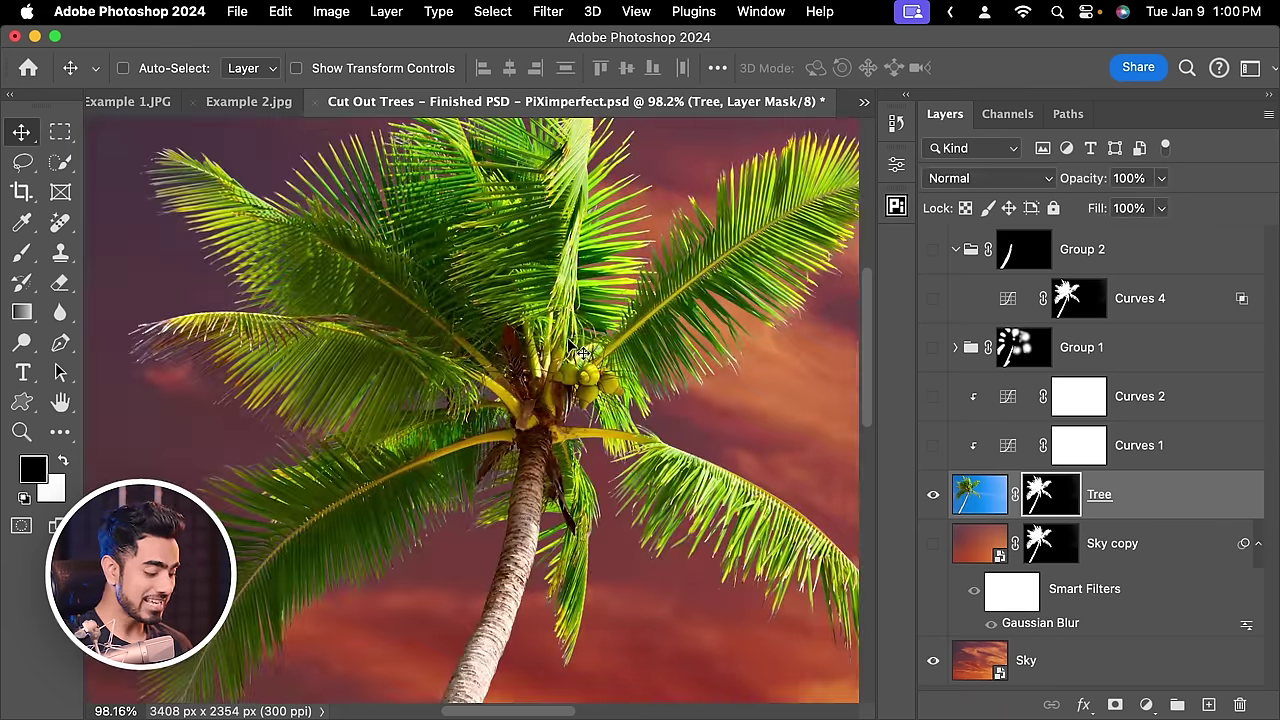
key("super+0")
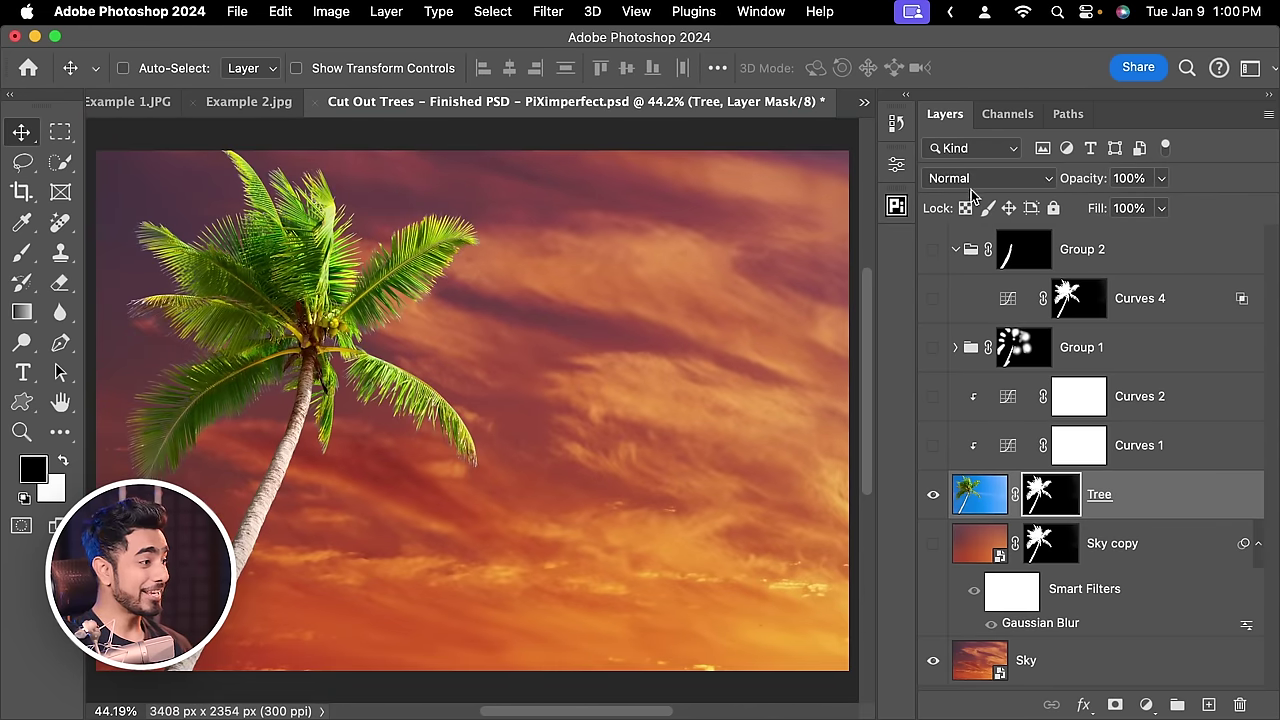
Step: Set the Tree layer's blend mode to Multiply and turn on Curves 1 and Curves 2
left_click(985, 180)
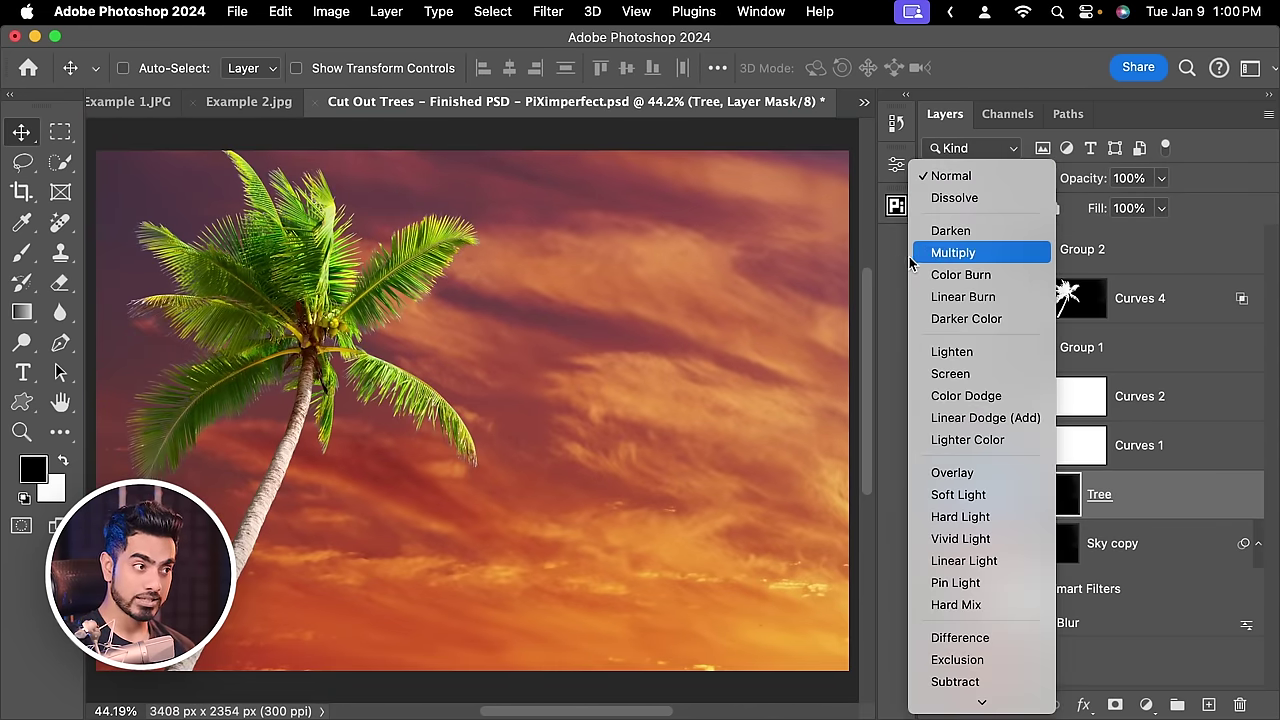
key("Return")
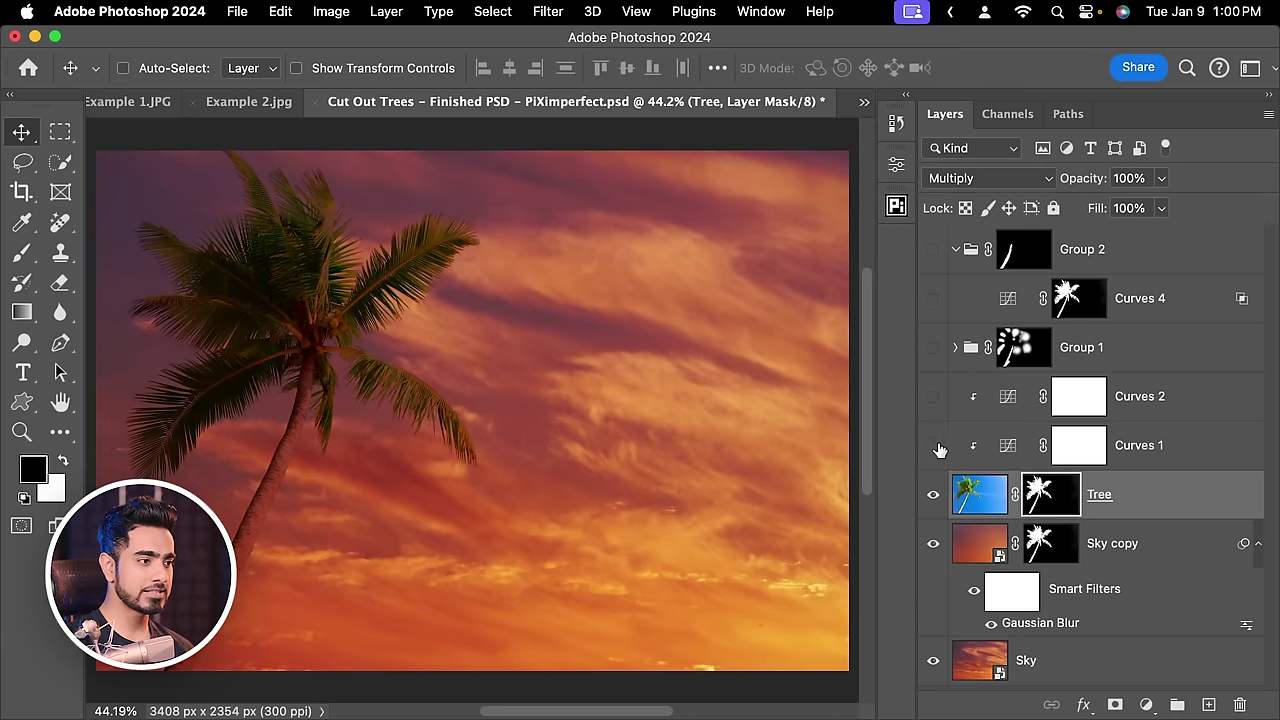
left_click_drag(940, 450, 942, 383)
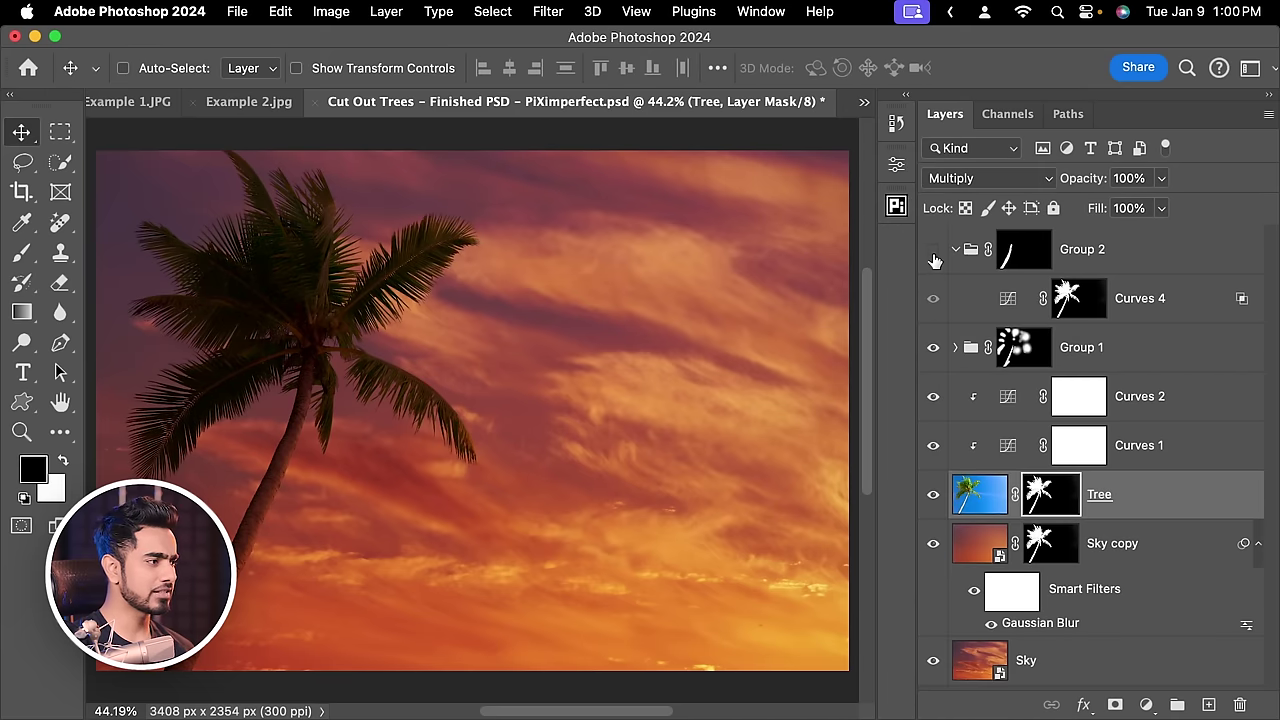
key("super+minus")
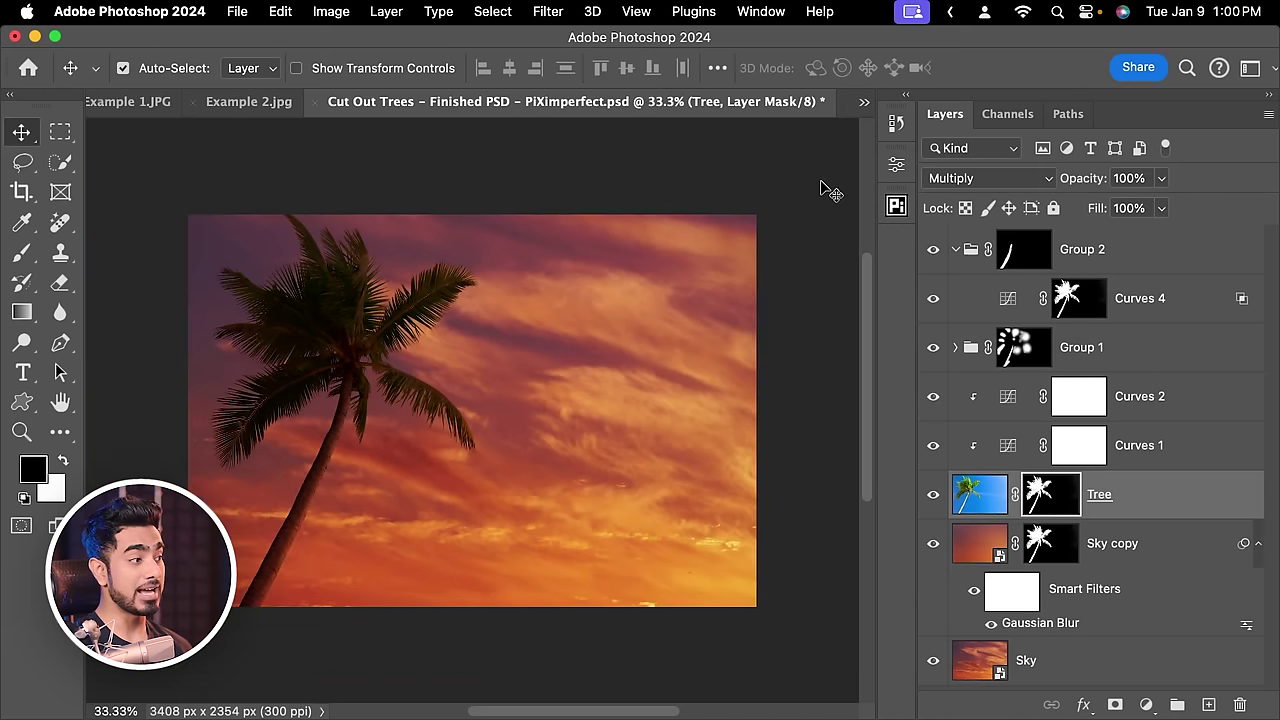